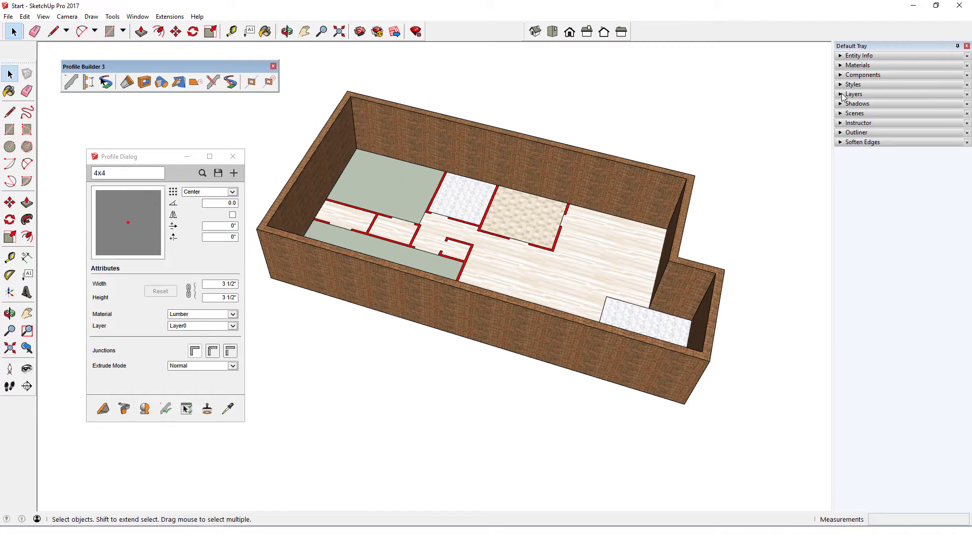
Add a new layer named Interior Walls to the model.
{"action": "left_click", "coordinate": [842, 95]}
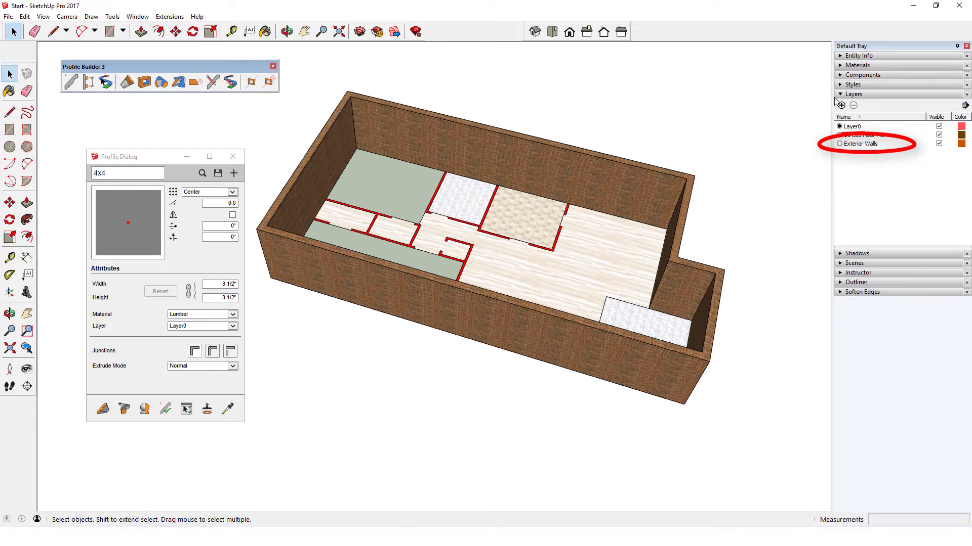
{"action": "left_click", "coordinate": [841, 105]}
{"action": "type", "text": "Interior Walls"}
{"action": "key", "text": "Return"}
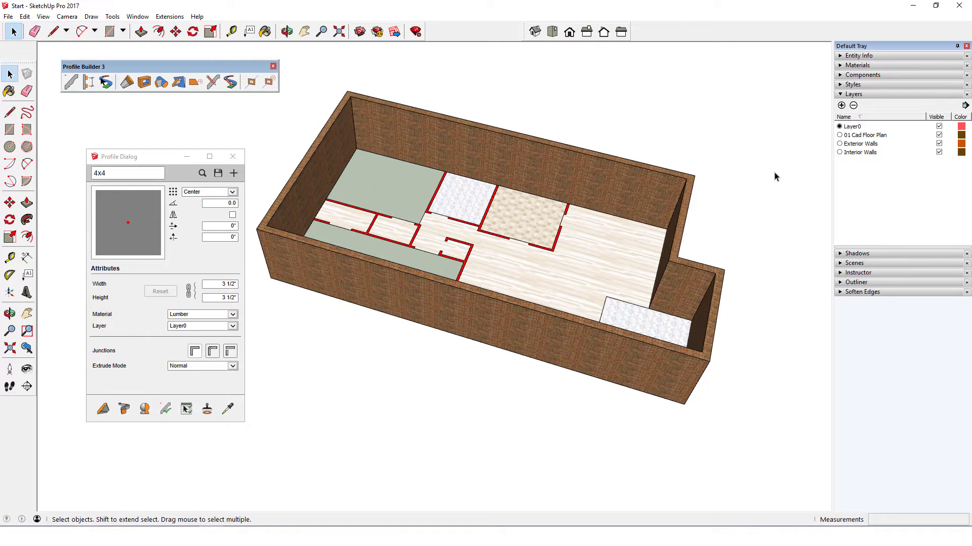
Draw a small vertical-proportioned rectangle on the ground outside the building's long front wall.
{"action": "middle_click_drag", "start_coordinate": [665, 216], "coordinate": [478, 326]}
{"action": "key", "text": "r"}
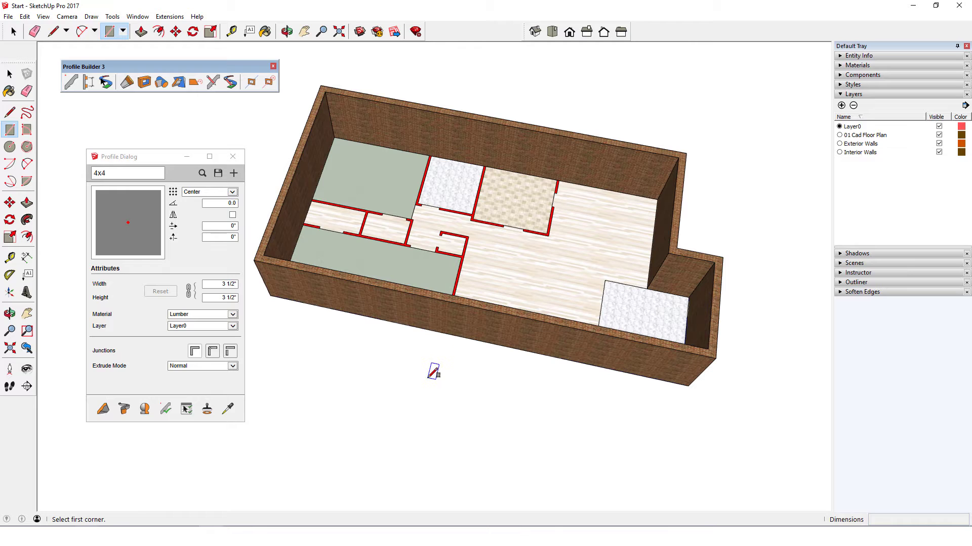
{"action": "left_click", "coordinate": [427, 378]}
{"action": "left_click", "coordinate": [446, 436]}
{"action": "key", "text": "space"}
Create a new profile named Interior Wall from the face of the small rectangle.
{"action": "left_click", "coordinate": [435, 408]}
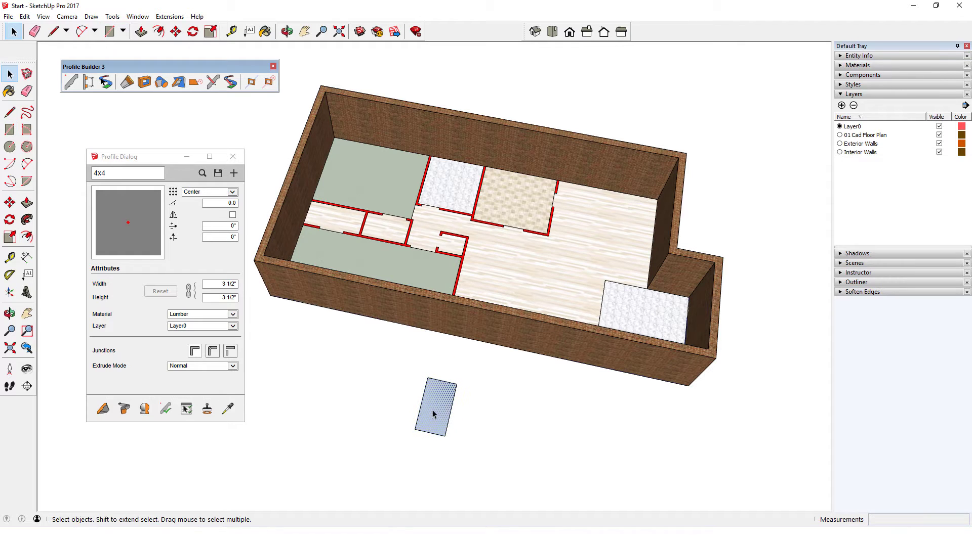
{"action": "left_click", "coordinate": [233, 173]}
{"action": "type", "text": "Interior Wall"}
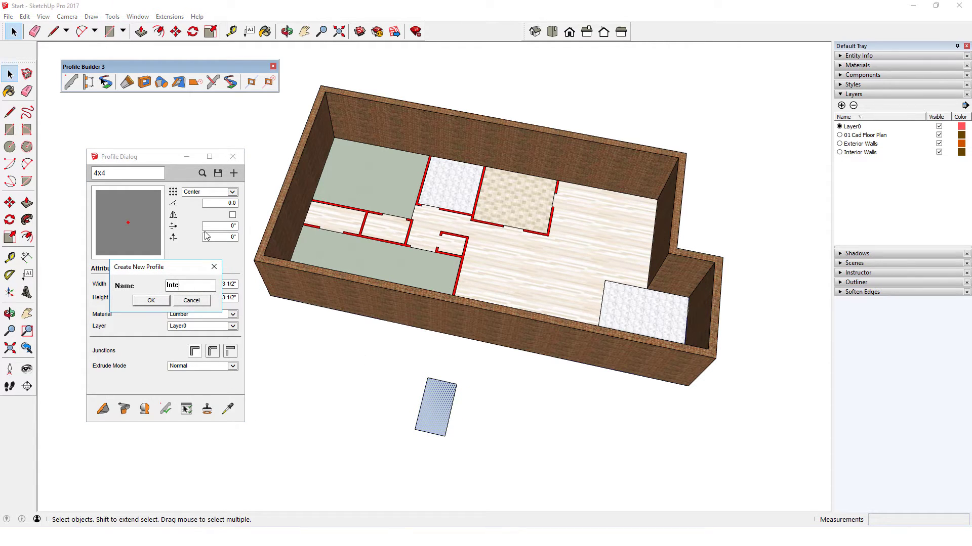
{"action": "left_click", "coordinate": [151, 301]}
Set the Interior Wall profile to 4" wide and 11' high with its placement point at Bottom-Left.
{"action": "double_click", "coordinate": [219, 284]}
{"action": "type", "text": "4"}
{"action": "key", "text": "Tab"}
{"action": "type", "text": "11'"}
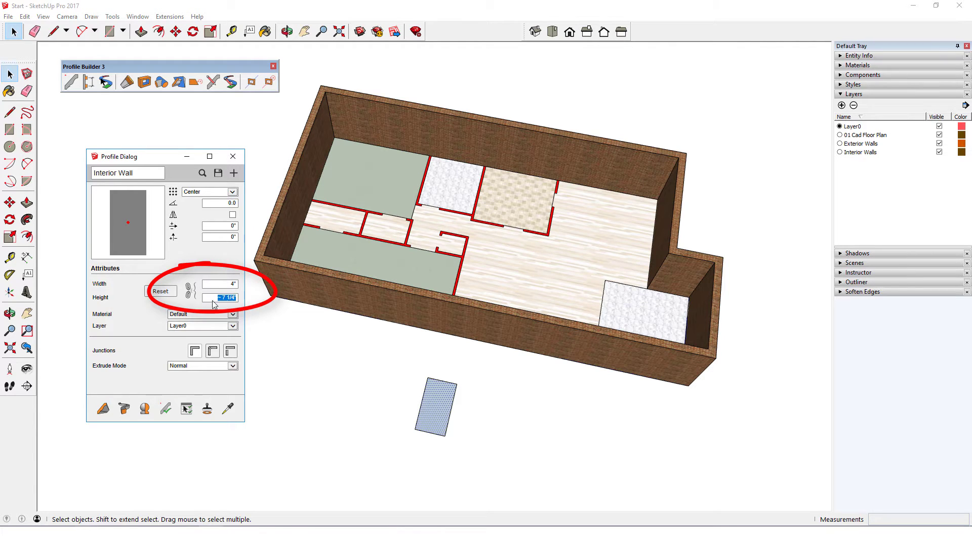
{"action": "key", "text": "Tab"}
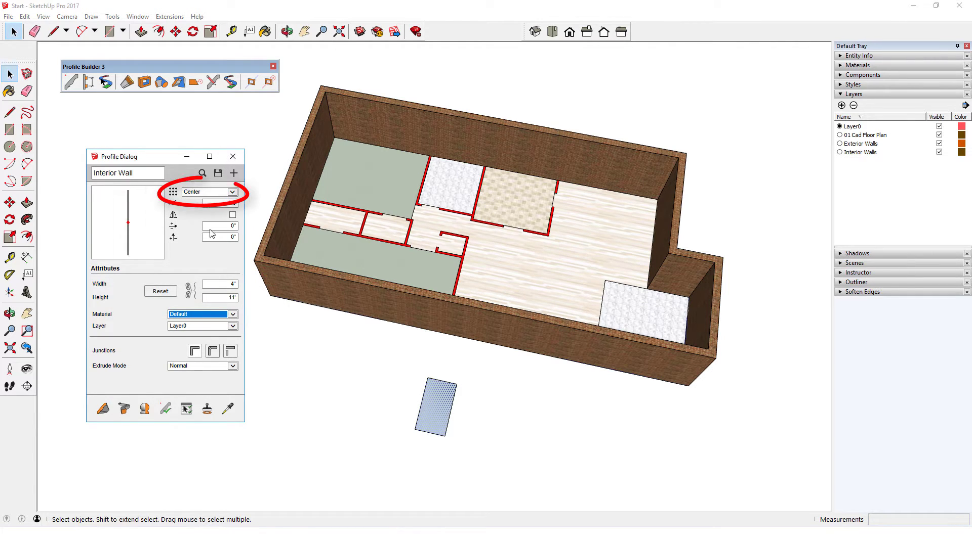
{"action": "left_click", "coordinate": [232, 192]}
{"action": "left_click", "coordinate": [223, 206]}
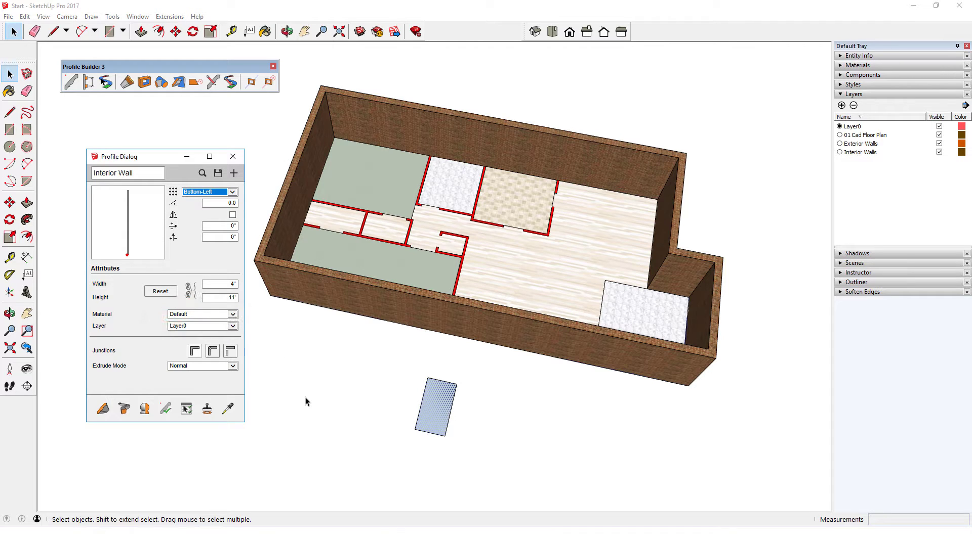
Assign the profile to the Interior Walls layer and delete the rectangle it was made from.
{"action": "left_click", "coordinate": [227, 326]}
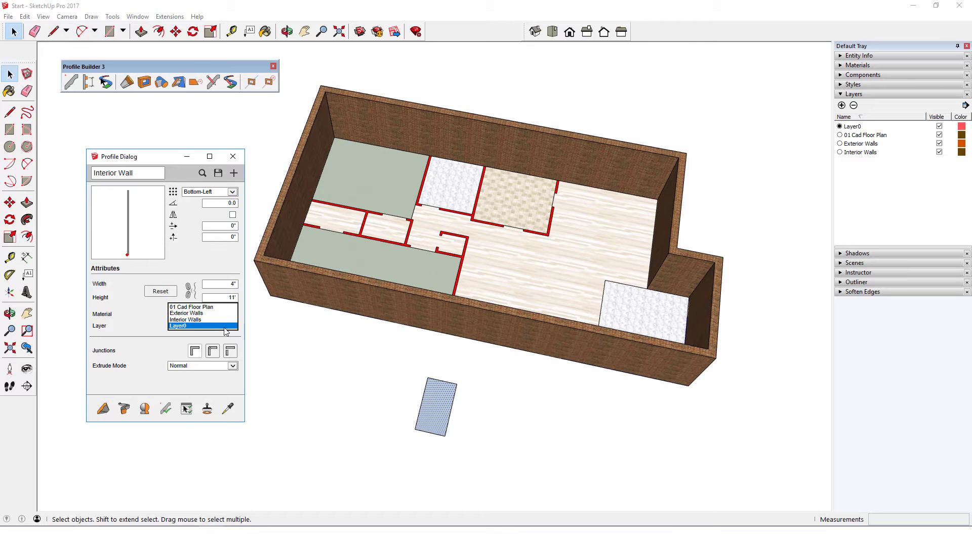
{"action": "left_click", "coordinate": [225, 320]}
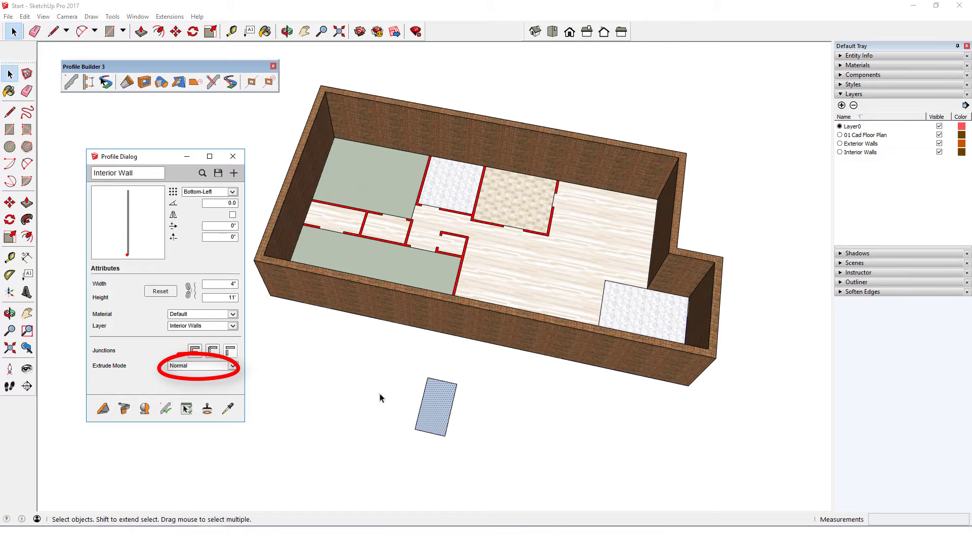
{"action": "left_click", "coordinate": [431, 413]}
{"action": "key", "text": "Delete"}
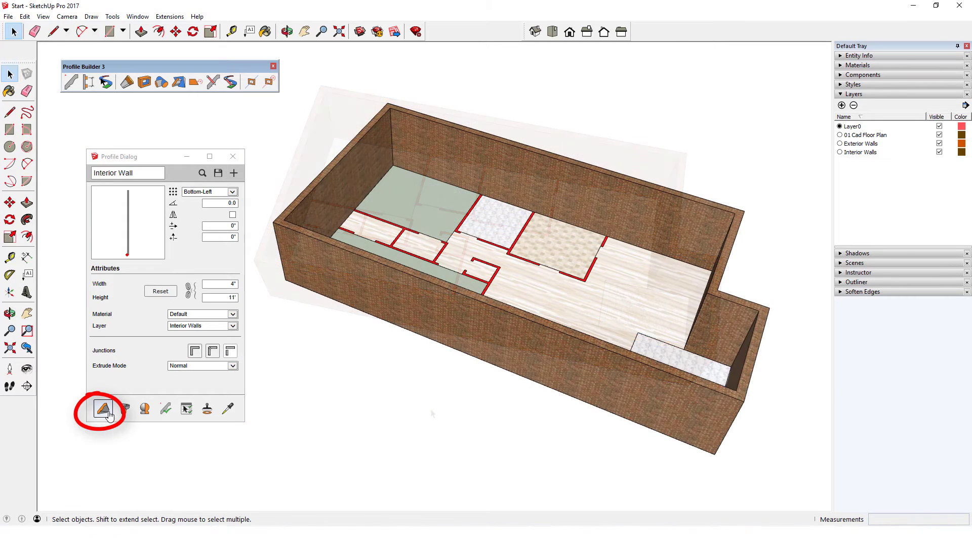
Build interior walls with the profile along the red outline of the closet block between the two green-floored rooms.
{"action": "left_click", "coordinate": [106, 412]}
{"action": "scroll", "coordinate": [336, 200], "scroll_direction": "up", "scroll_amount": 3}
{"action": "left_click", "coordinate": [338, 198]}
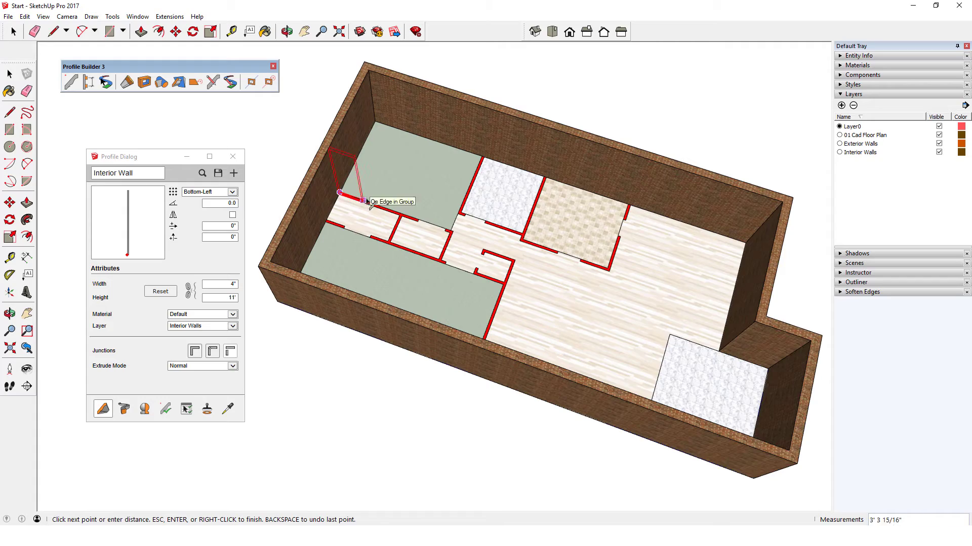
{"action": "scroll", "coordinate": [454, 234], "scroll_direction": "up", "scroll_amount": 2}
{"action": "left_click", "coordinate": [454, 233]}
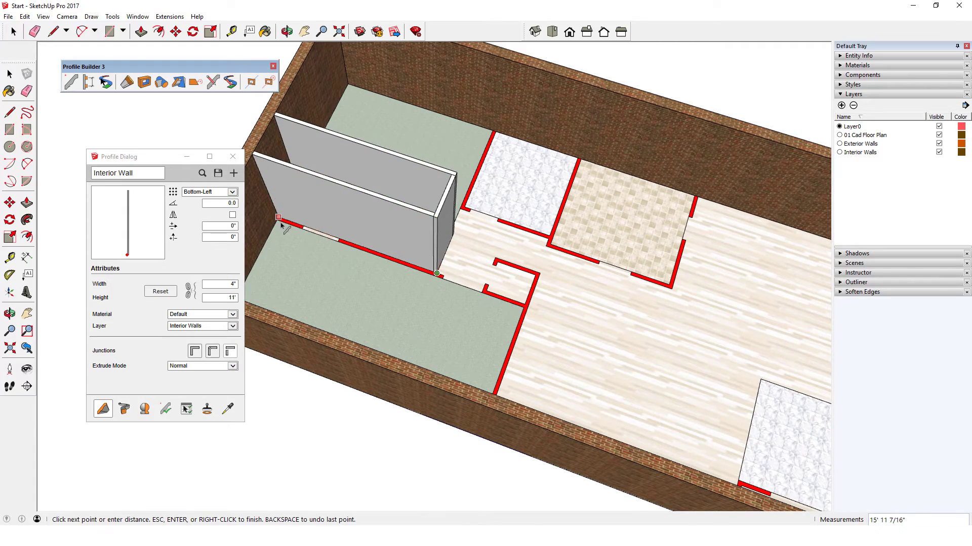
{"action": "scroll", "coordinate": [450, 286], "scroll_direction": "up", "scroll_amount": 2}
{"action": "key", "text": "Escape"}
Build the walls of the small square closet and the partition running from it to the exterior wall.
{"action": "left_click", "coordinate": [535, 264]}
{"action": "middle_click_drag", "start_coordinate": [613, 282], "coordinate": [536, 405]}
{"action": "scroll", "coordinate": [536, 406], "scroll_direction": "up", "scroll_amount": 3}
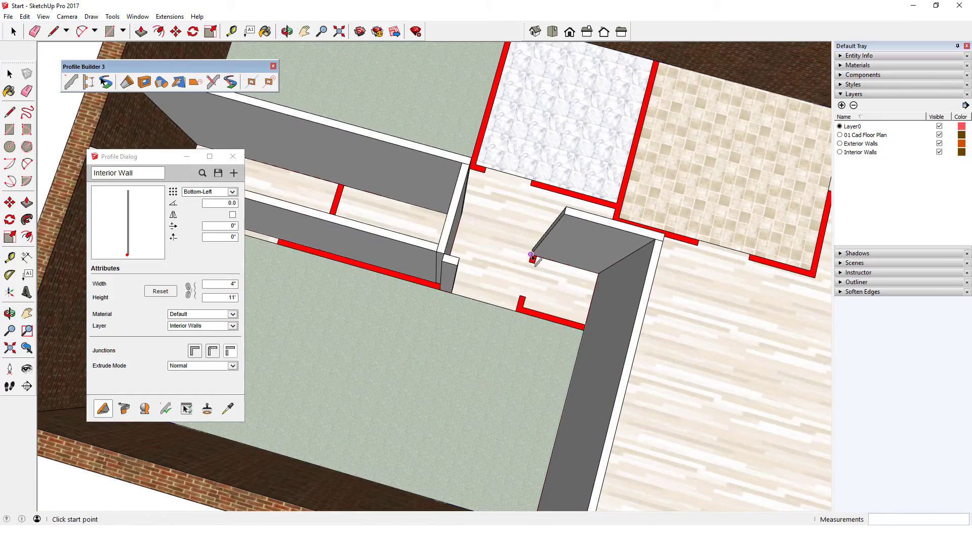
{"action": "left_click", "coordinate": [517, 312]}
{"action": "key", "text": "Escape"}
Build the interior walls around the marble-floored room, starting at the exterior wall beside the green-floored room.
{"action": "scroll", "coordinate": [582, 319], "scroll_direction": "down", "scroll_amount": 5}
{"action": "left_click", "coordinate": [527, 93]}
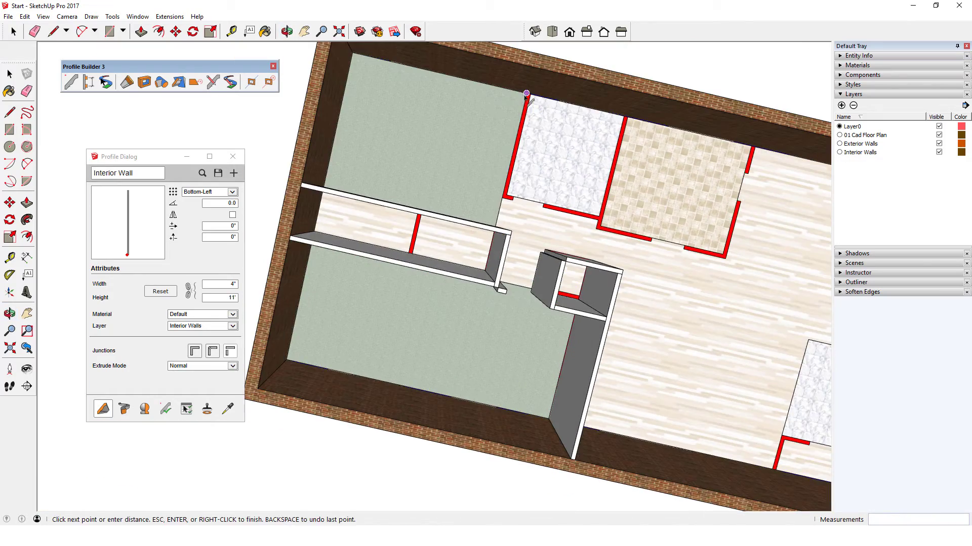
{"action": "middle_click_drag", "start_coordinate": [511, 200], "coordinate": [607, 354]}
{"action": "left_click", "coordinate": [586, 387]}
{"action": "key", "text": "Escape"}
Build the walls enclosing the beige-tiled room and complete the partition dividing the closet block.
{"action": "left_click", "coordinate": [721, 286]}
{"action": "middle_click_drag", "start_coordinate": [633, 435], "coordinate": [647, 329]}
{"action": "scroll", "coordinate": [648, 329], "scroll_direction": "down", "scroll_amount": 3}
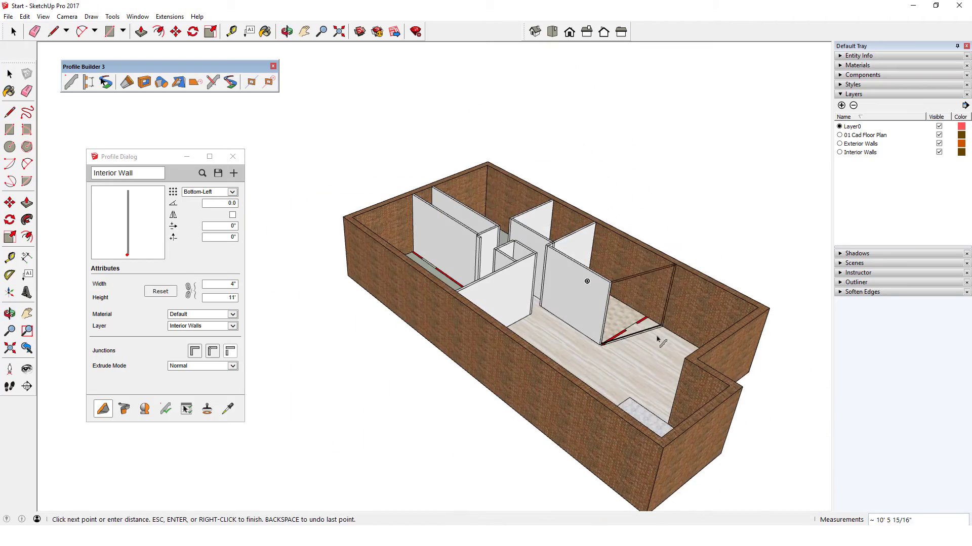
{"action": "key", "text": "Escape"}
{"action": "scroll", "coordinate": [351, 234], "scroll_direction": "up", "scroll_amount": 5}
{"action": "middle_click_drag", "start_coordinate": [618, 271], "coordinate": [291, 338]}
{"action": "left_click", "coordinate": [351, 234]}
{"action": "scroll", "coordinate": [553, 243], "scroll_direction": "down", "scroll_amount": 5}
{"action": "scroll", "coordinate": [288, 337], "scroll_direction": "up", "scroll_amount": 4}
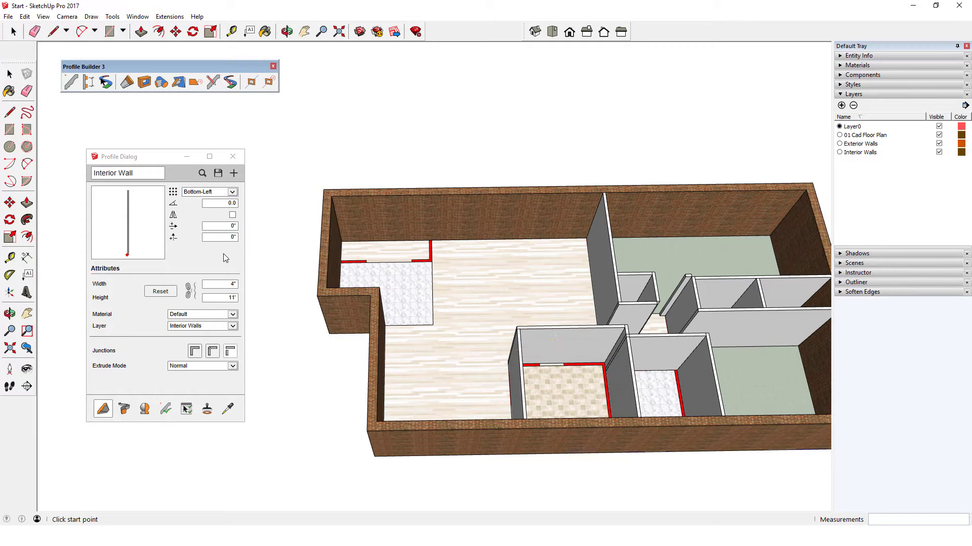
Show the model from directly above in parallel projection.
{"action": "left_click", "coordinate": [552, 32]}
{"action": "left_click", "coordinate": [67, 17]}
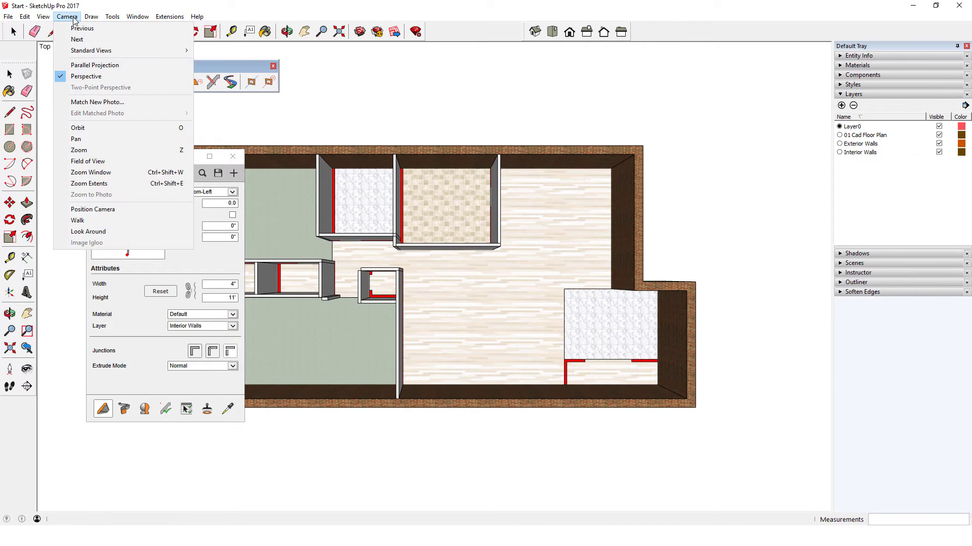
{"action": "left_click", "coordinate": [84, 65]}
Select the interior walls lying beside their red plan lines and flip them onto those lines with Profile Builder 3.
{"action": "key", "text": "space"}
{"action": "scroll", "coordinate": [375, 321], "scroll_direction": "up", "scroll_amount": 2}
{"action": "left_click", "coordinate": [375, 321]}
{"action": "left_click", "coordinate": [393, 310], "text": "shift"}
{"action": "left_click", "coordinate": [533, 327], "text": "shift"}
{"action": "left_click", "coordinate": [523, 316], "text": "shift"}
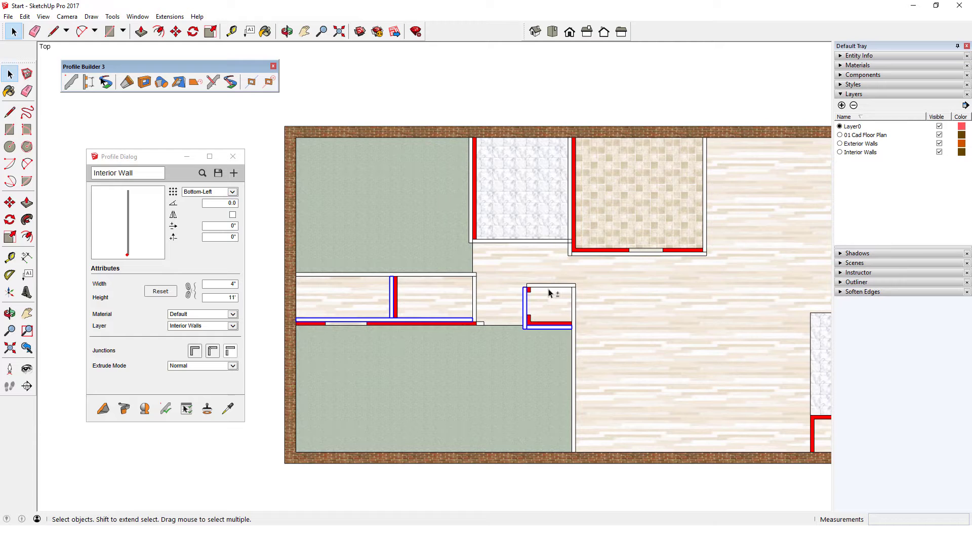
{"action": "left_click", "coordinate": [580, 252], "text": "shift"}
{"action": "left_click", "coordinate": [572, 246], "text": "shift"}
{"action": "left_click", "coordinate": [473, 220], "text": "shift"}
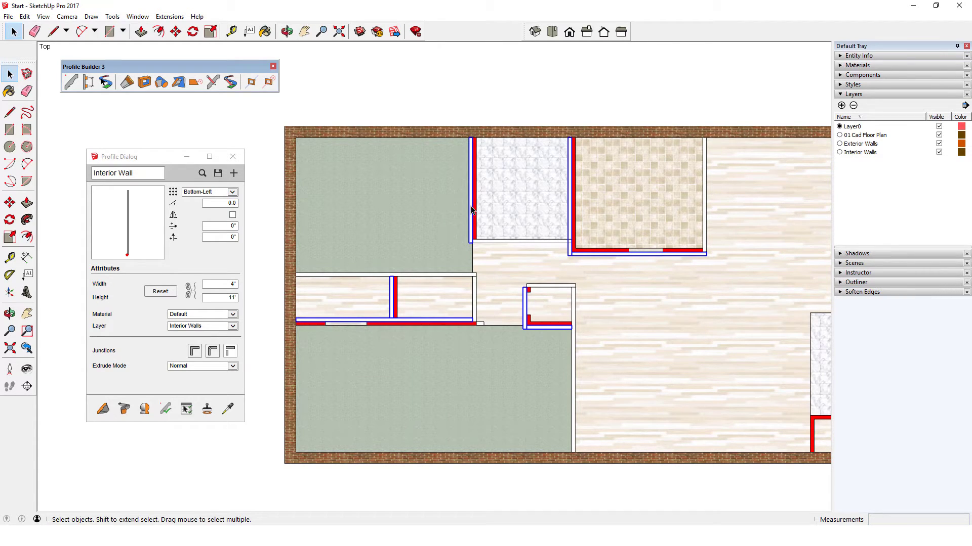
{"action": "right_click", "coordinate": [471, 210]}
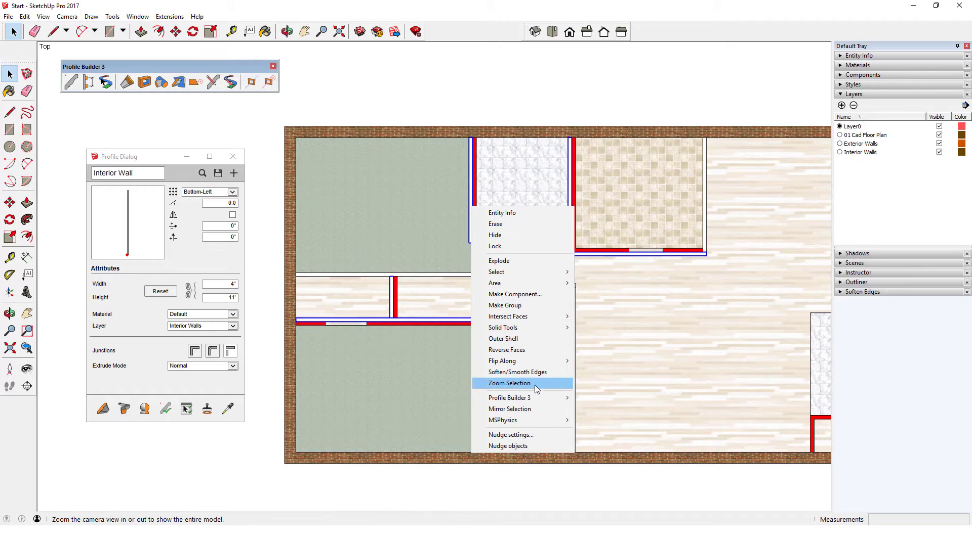
{"action": "mouse_move", "coordinate": [540, 399]}
{"action": "left_click", "coordinate": [597, 409]}
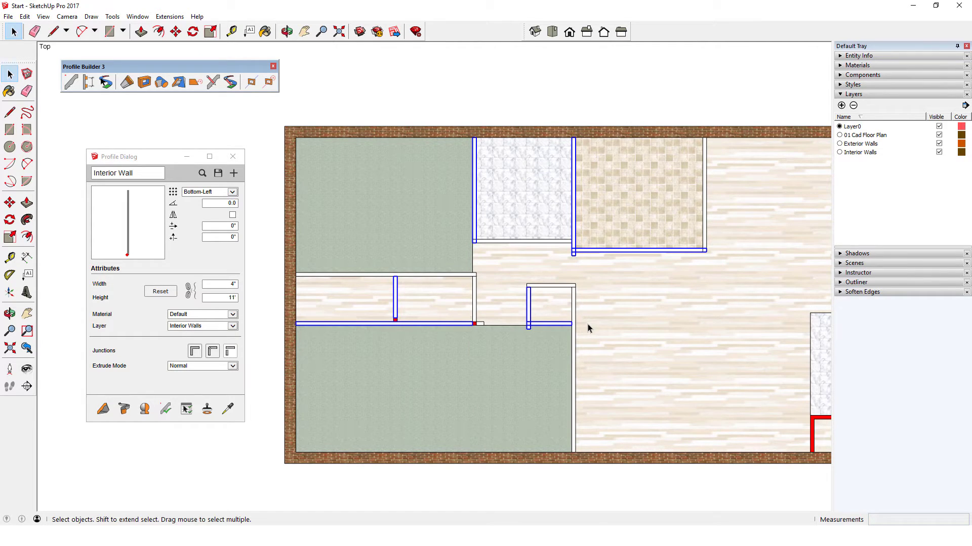
Return the model to a perspective 3D view and inspect the interior wall junctions up close.
{"action": "left_click", "coordinate": [514, 100]}
{"action": "middle_click_drag", "start_coordinate": [513, 100], "coordinate": [113, 53]}
{"action": "left_click", "coordinate": [67, 16]}
{"action": "left_click", "coordinate": [107, 80]}
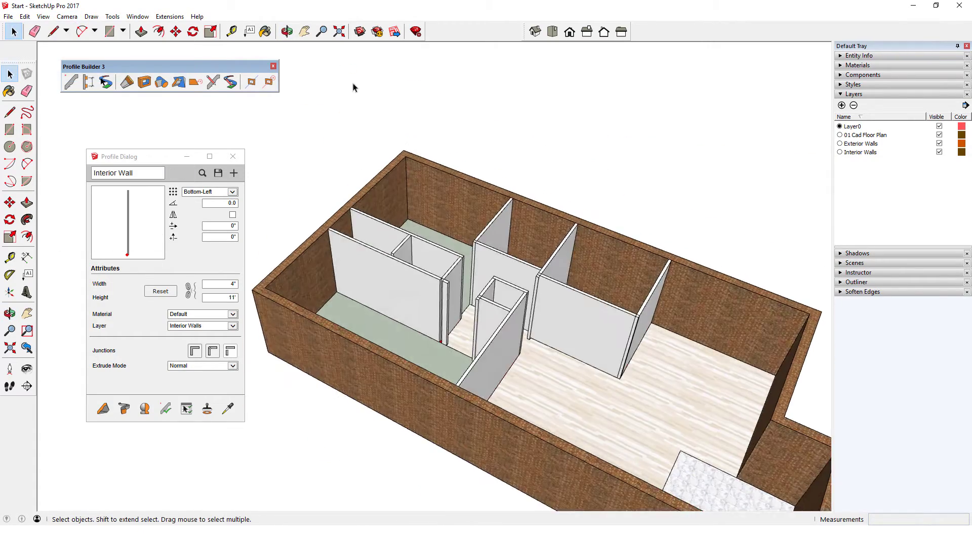
{"action": "scroll", "coordinate": [453, 234], "scroll_direction": "up", "scroll_amount": 6}
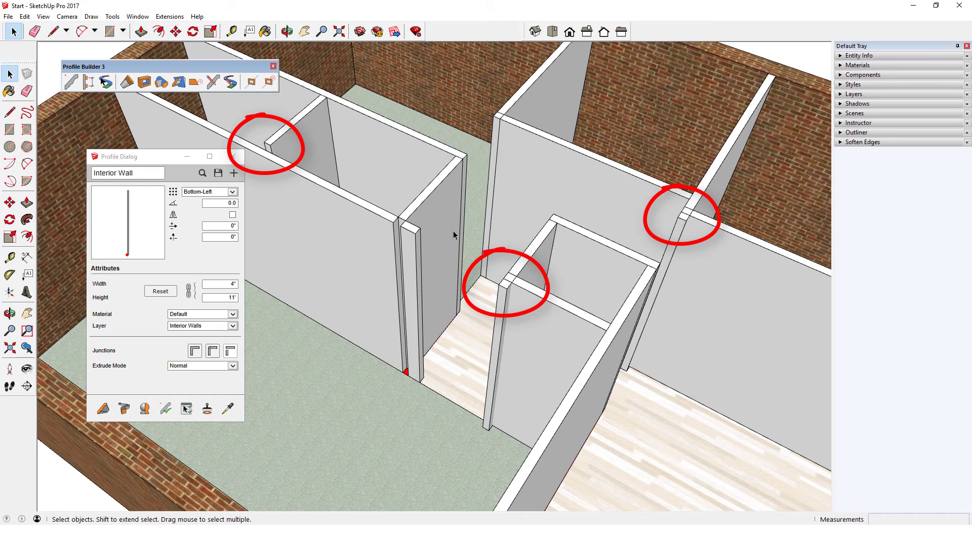
{"action": "scroll", "coordinate": [453, 231], "scroll_direction": "down", "scroll_amount": 6}
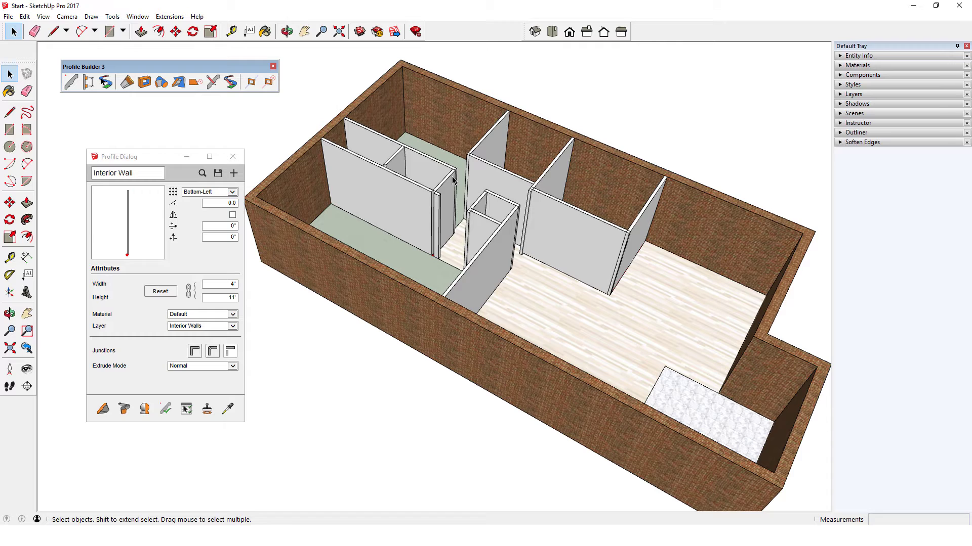
Browse the Colors material collection and choose the pale cyan Color H01 from the in-model materials.
{"action": "left_click", "coordinate": [842, 67]}
{"action": "left_click", "coordinate": [889, 130]}
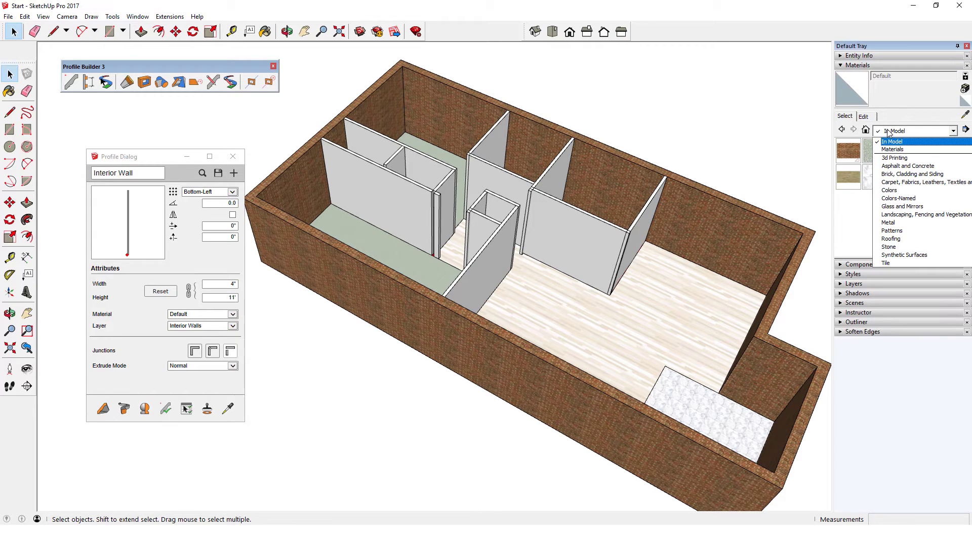
{"action": "left_click", "coordinate": [891, 191]}
{"action": "scroll", "coordinate": [874, 178], "scroll_direction": "down", "scroll_amount": 4}
{"action": "scroll", "coordinate": [872, 177], "scroll_direction": "down", "scroll_amount": 3}
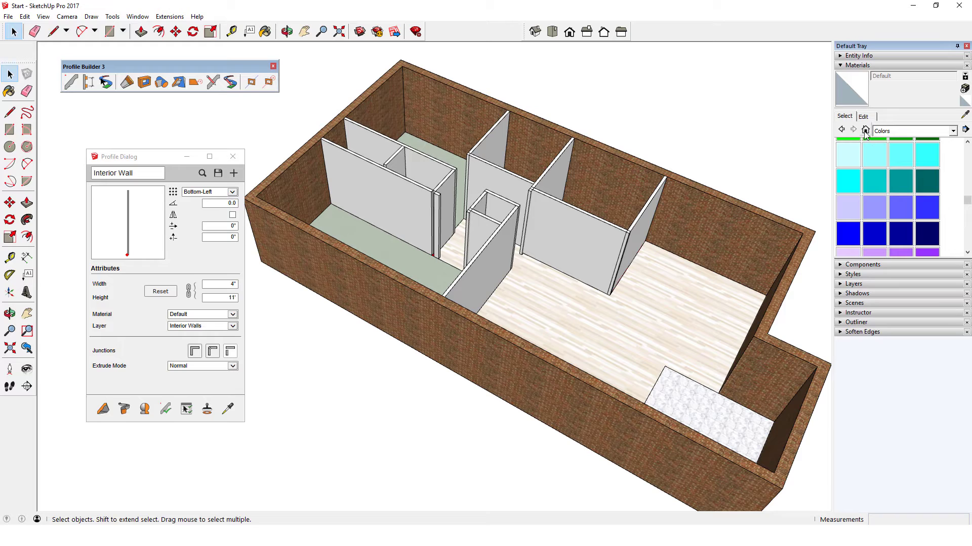
{"action": "left_click", "coordinate": [865, 130]}
{"action": "left_click", "coordinate": [927, 157]}
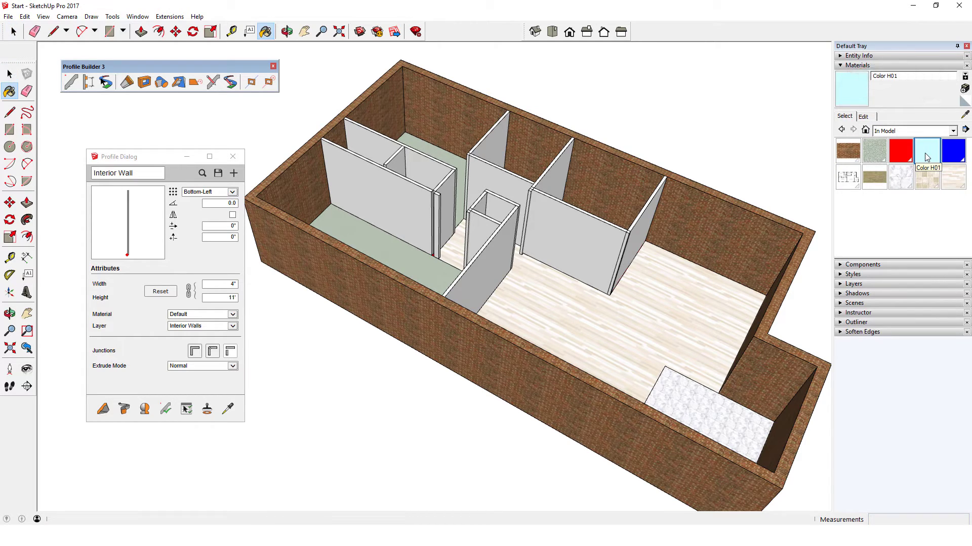
Rename the Color H01 material to Light Blue.
{"action": "left_click", "coordinate": [883, 76]}
{"action": "type", "text": "Light Blue"}
{"action": "key", "text": "Return"}
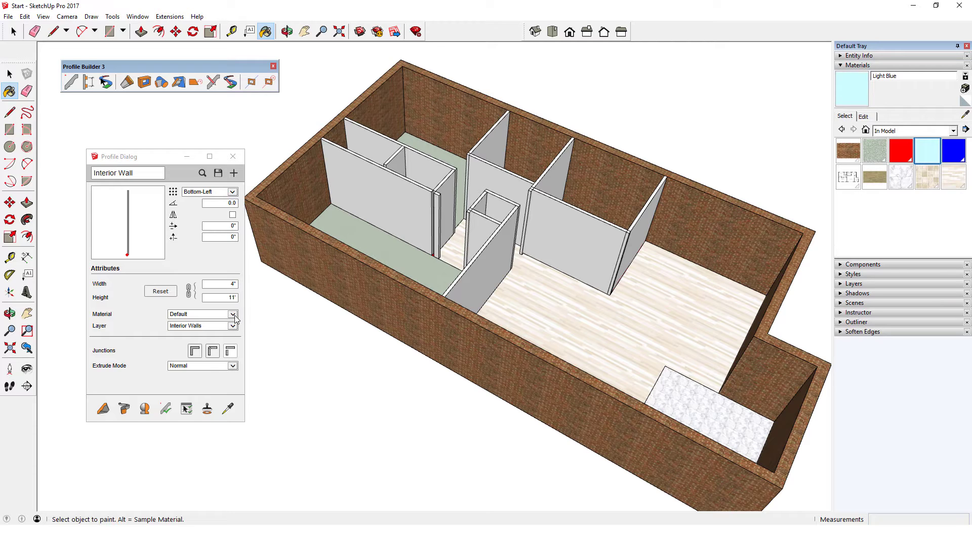
Set the Interior Wall profile's material to Light Blue and its height to 10'.
{"action": "left_click", "coordinate": [234, 317]}
{"action": "left_click", "coordinate": [202, 326]}
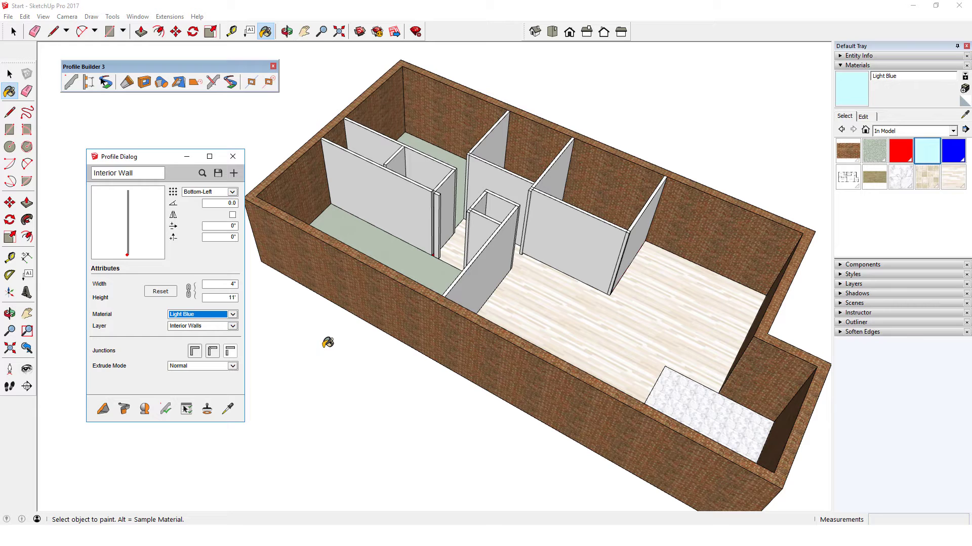
{"action": "left_click", "coordinate": [224, 299]}
{"action": "double_click", "coordinate": [224, 299]}
{"action": "type", "text": "10"}
{"action": "key", "text": "Tab"}
Apply the updated profile attributes to the long interior wall facing the front green-floored room.
{"action": "middle_click_drag", "start_coordinate": [251, 295], "coordinate": [340, 192]}
{"action": "key", "text": "space"}
{"action": "left_click", "coordinate": [340, 192]}
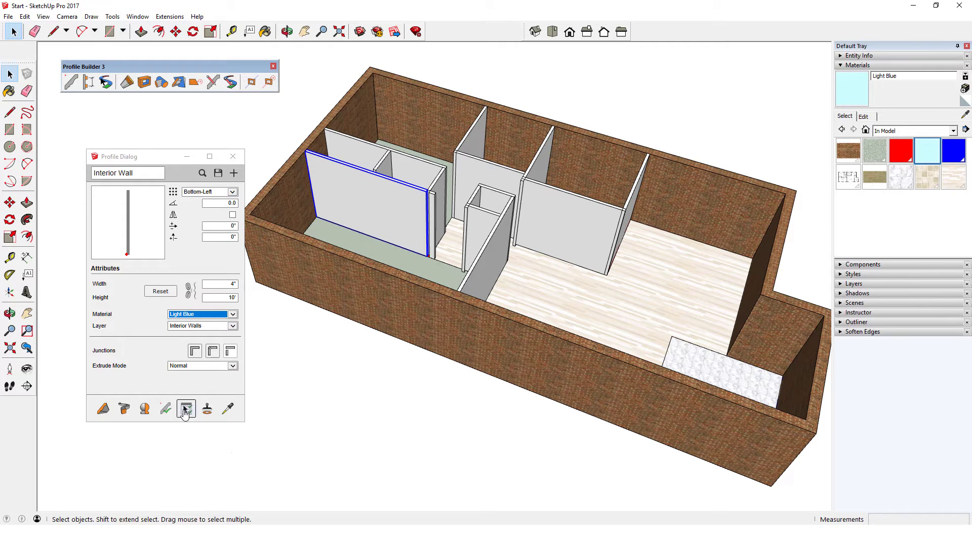
{"action": "left_click", "coordinate": [167, 410]}
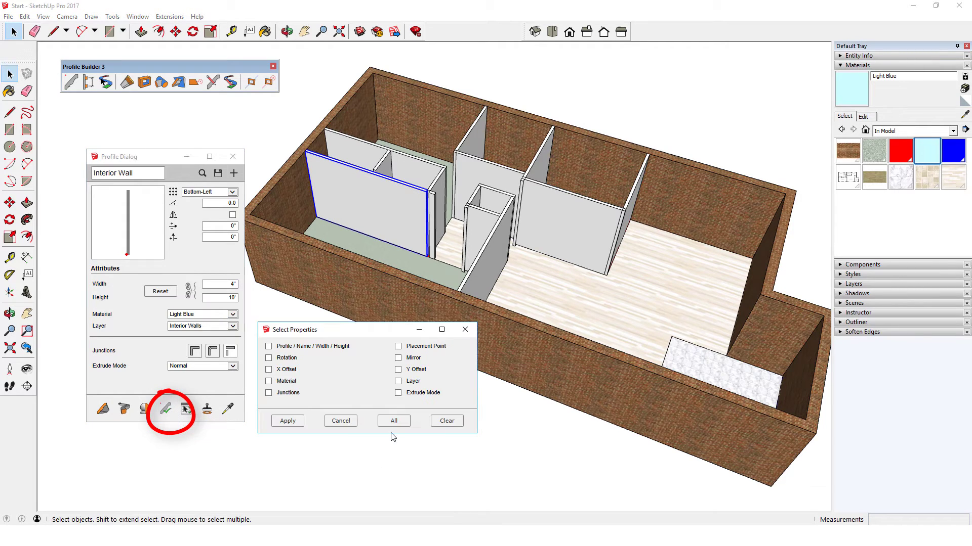
{"action": "left_click", "coordinate": [292, 425]}
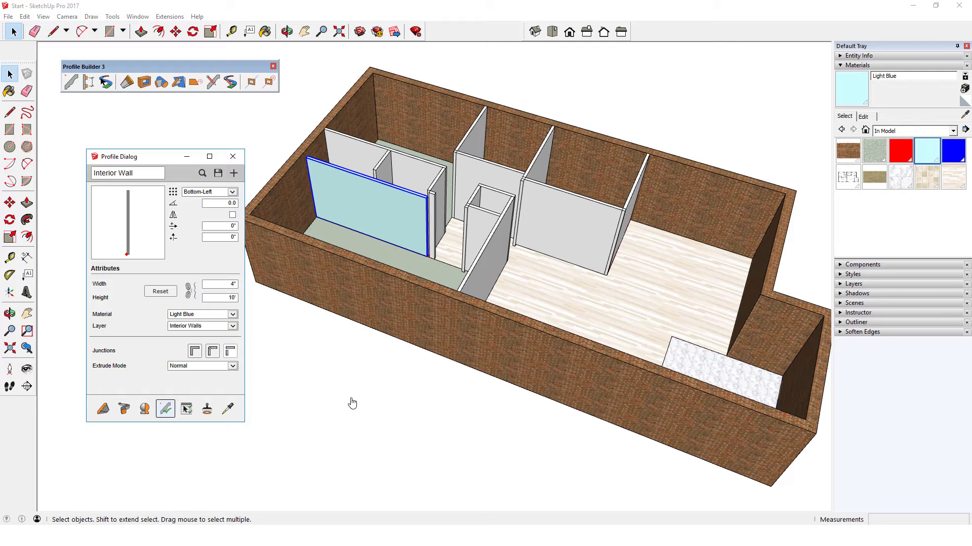
Get the profile attributes from the 11' default-material wall just behind the light blue wall.
{"action": "left_click", "coordinate": [228, 411]}
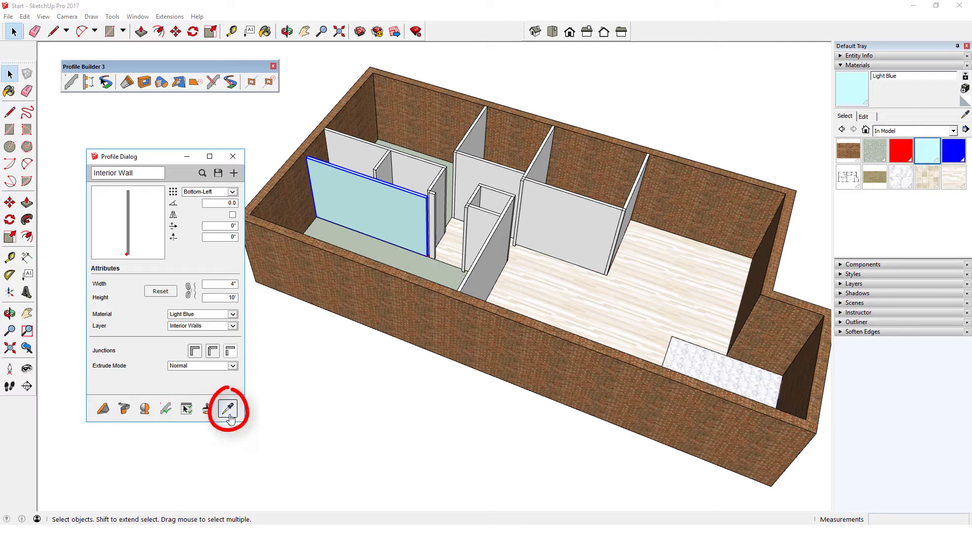
{"action": "left_click", "coordinate": [229, 410]}
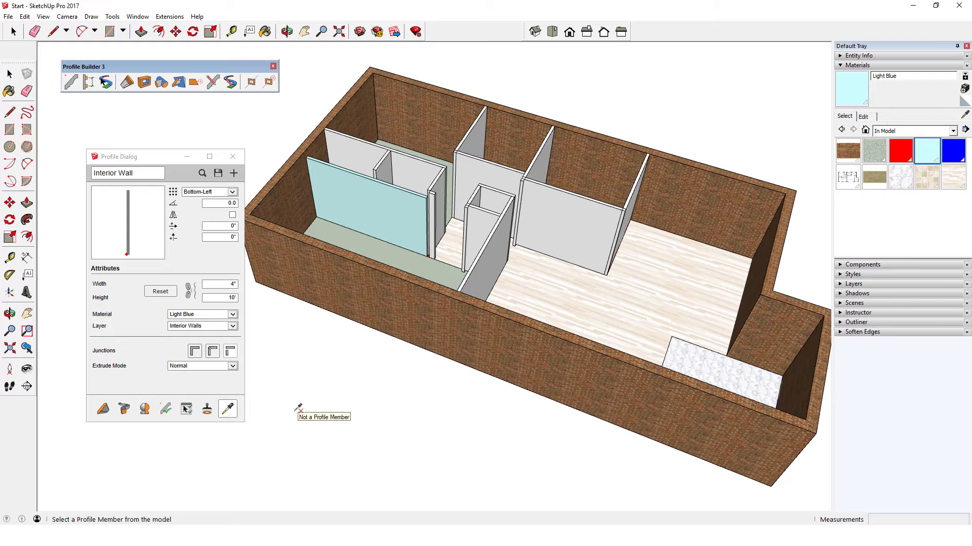
{"action": "left_click", "coordinate": [413, 180]}
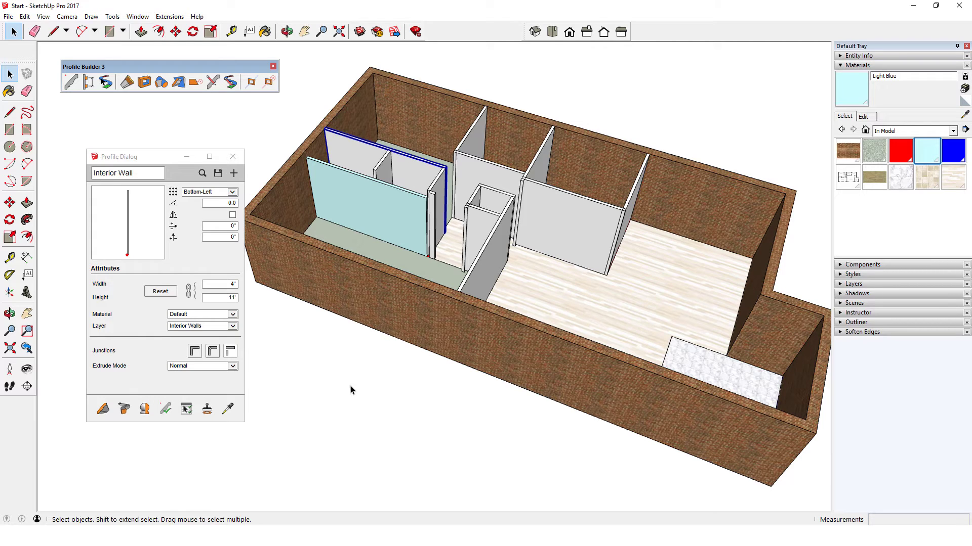
Select all profile members that match in placement point, rotation and mirror, and clear the selection.
{"action": "left_click", "coordinate": [187, 411]}
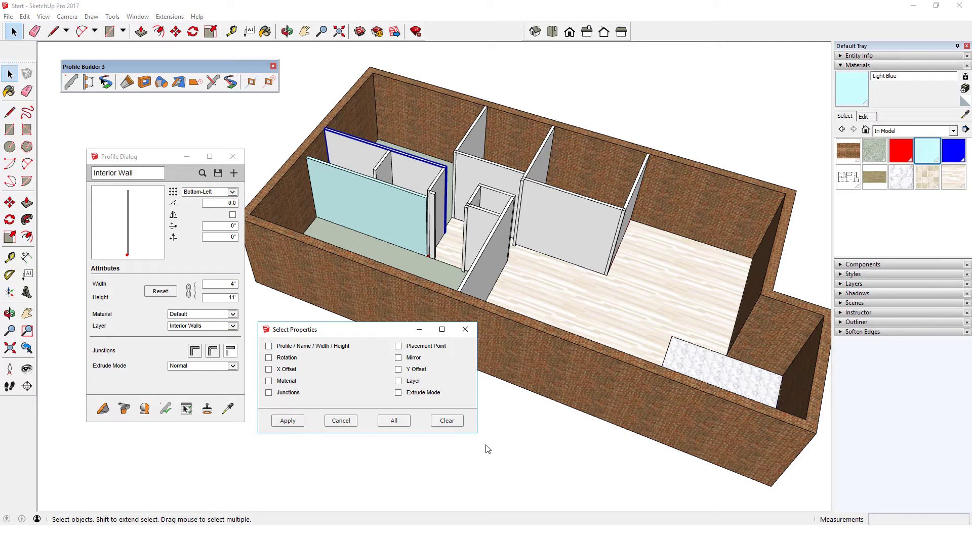
{"action": "left_click", "coordinate": [398, 347]}
{"action": "left_click", "coordinate": [268, 358]}
{"action": "left_click", "coordinate": [287, 424]}
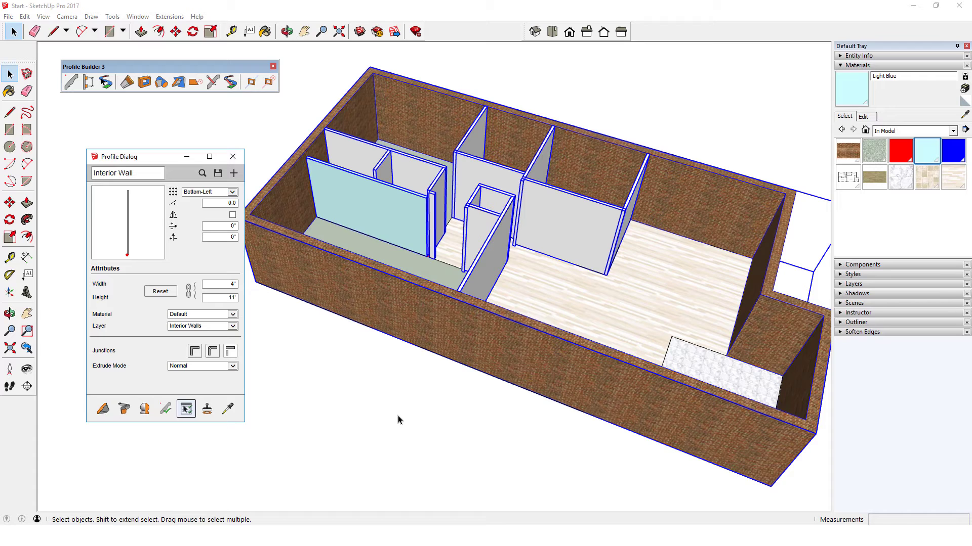
{"action": "left_click", "coordinate": [398, 420]}
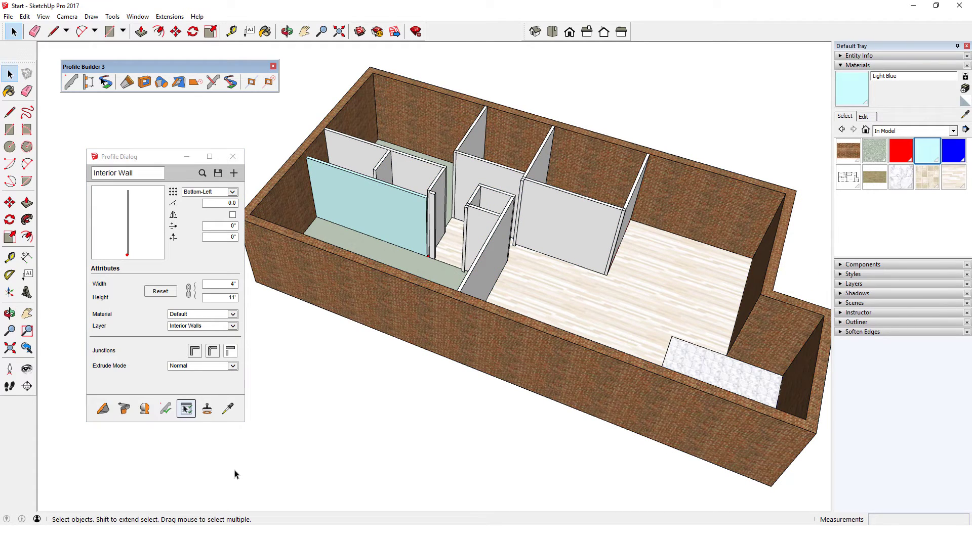
Add Profile / Name / Width / Height to the selection criteria, select the matching members, and clear the selection.
{"action": "left_click", "coordinate": [187, 419]}
{"action": "left_click", "coordinate": [269, 347]}
{"action": "left_click", "coordinate": [268, 347]}
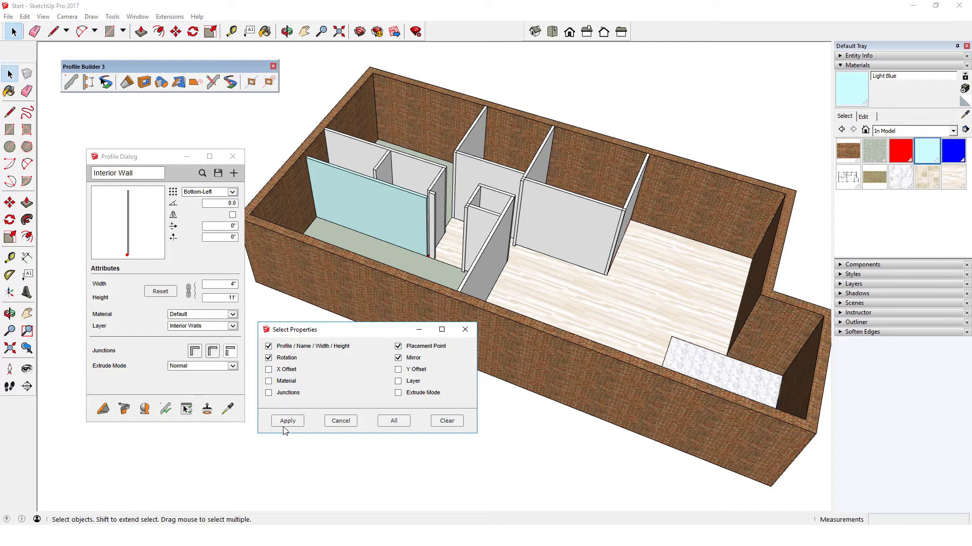
{"action": "left_click", "coordinate": [286, 422]}
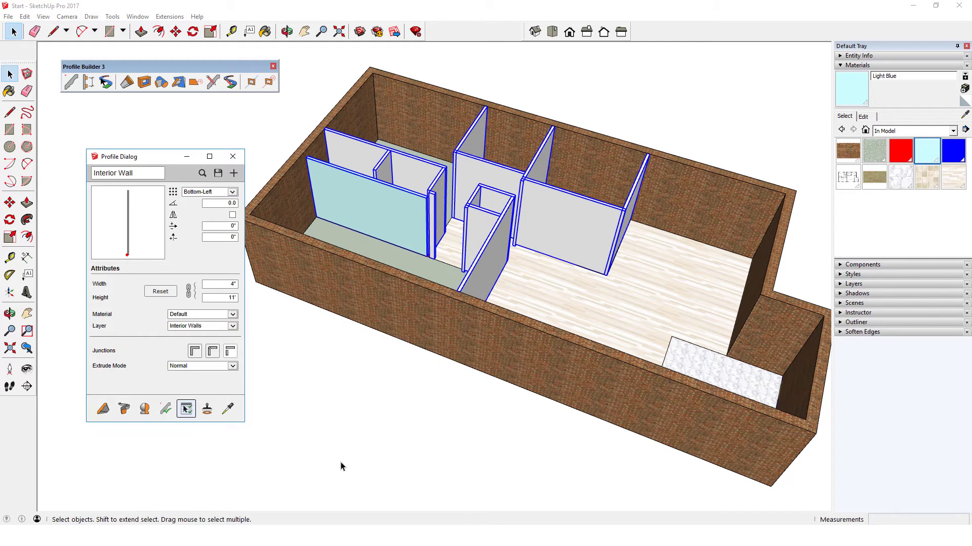
{"action": "left_click", "coordinate": [358, 401]}
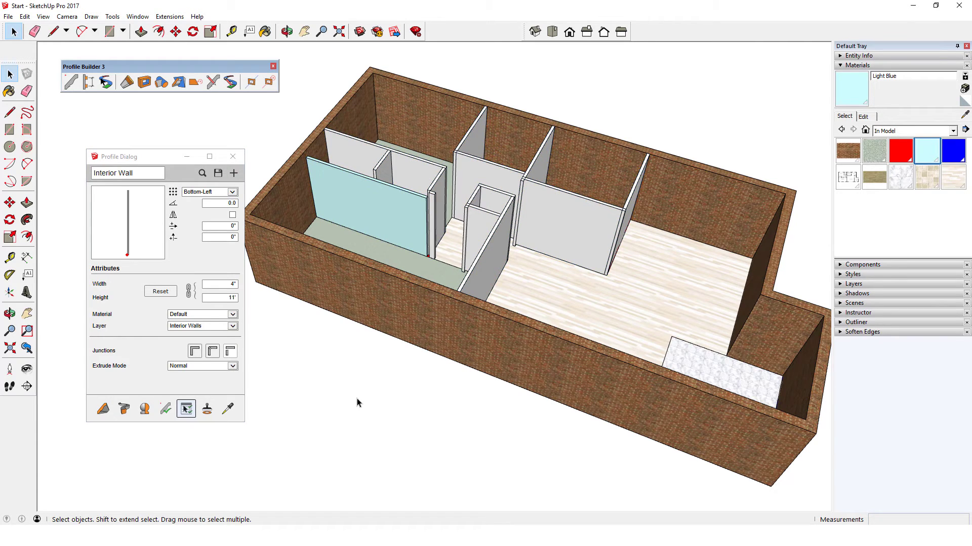
Add Material to the selection criteria and select all matching interior walls.
{"action": "left_click", "coordinate": [186, 409]}
{"action": "left_click", "coordinate": [269, 381]}
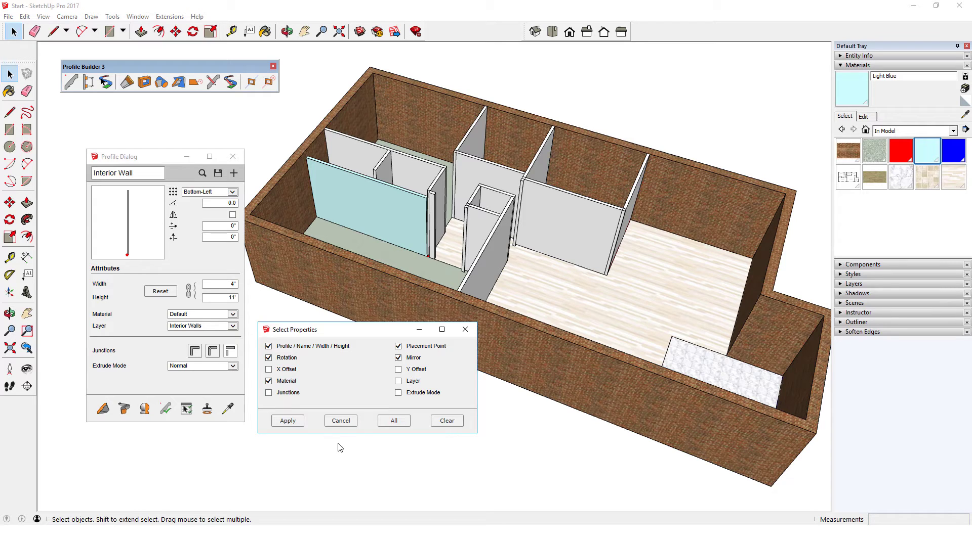
{"action": "left_click", "coordinate": [287, 421]}
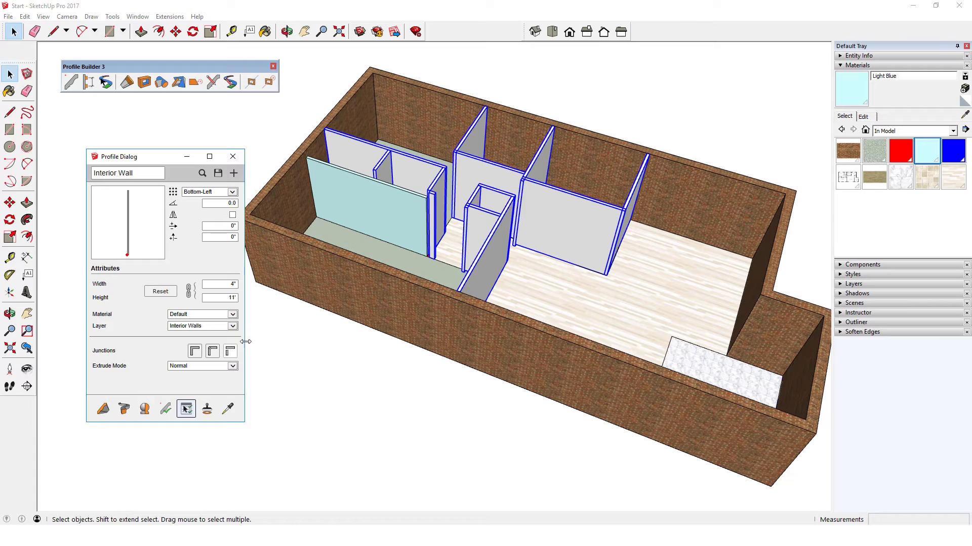
Change the profile material to Light Blue and the height to 10', and apply these properties to the selected interior walls.
{"action": "left_click", "coordinate": [232, 316]}
{"action": "left_click", "coordinate": [213, 321]}
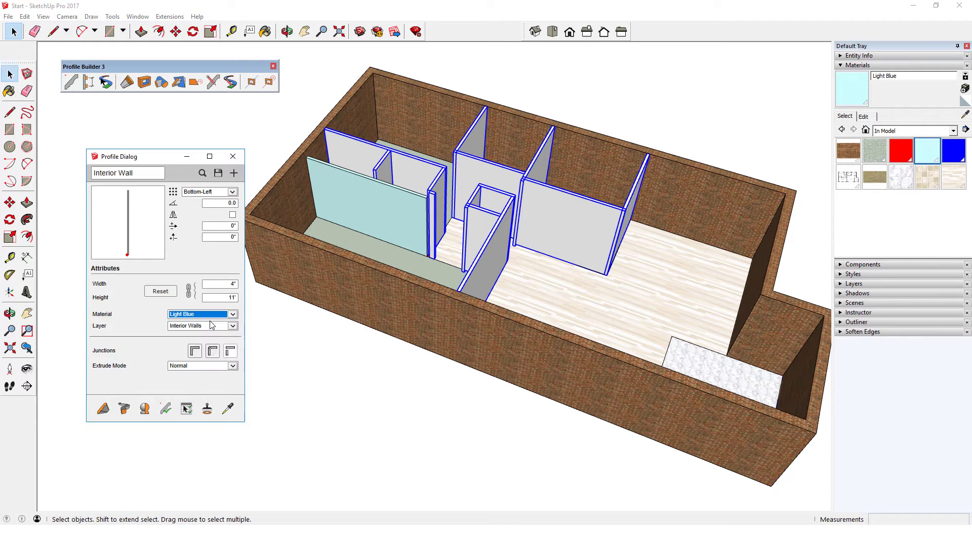
{"action": "left_click", "coordinate": [226, 300]}
{"action": "double_click", "coordinate": [226, 299]}
{"action": "type", "text": "10"}
{"action": "key", "text": "Tab"}
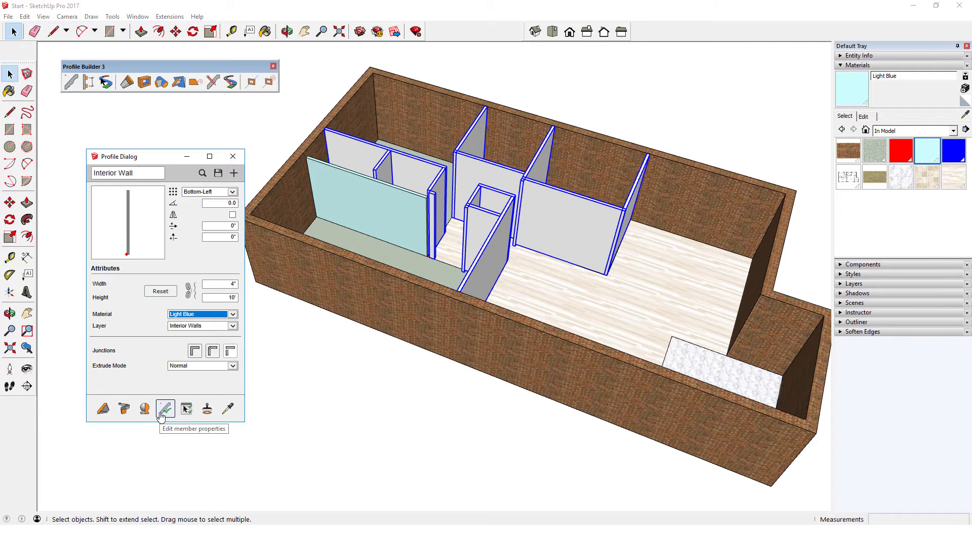
{"action": "left_click", "coordinate": [165, 409]}
{"action": "left_click", "coordinate": [282, 421]}
{"action": "left_click", "coordinate": [333, 420]}
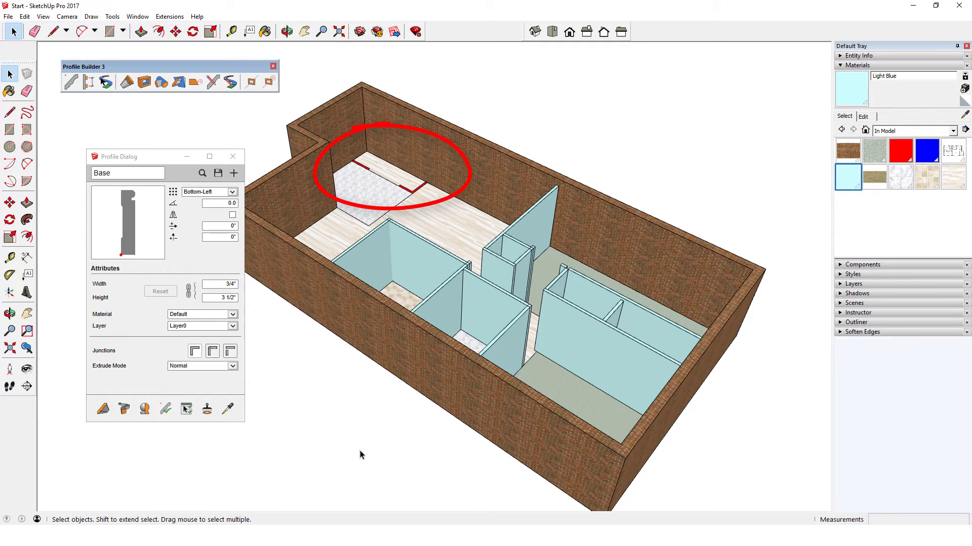
Get the Interior Wall attributes from an existing light blue wall and build a new wall along the red plan outline beside the marble floor.
{"action": "left_click", "coordinate": [227, 410]}
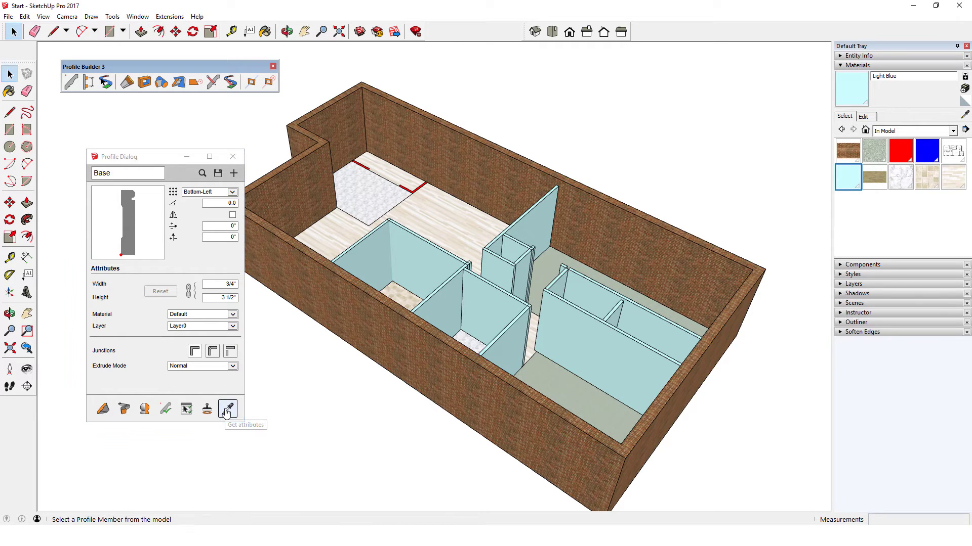
{"action": "left_click", "coordinate": [374, 268]}
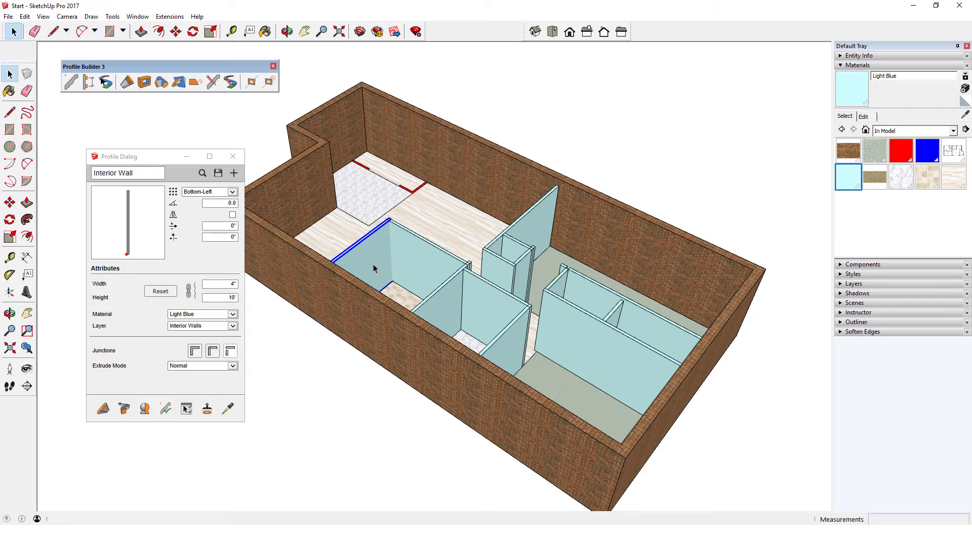
{"action": "left_click", "coordinate": [103, 409]}
{"action": "scroll", "coordinate": [309, 196], "scroll_direction": "up", "scroll_amount": 5}
{"action": "left_click", "coordinate": [364, 164]}
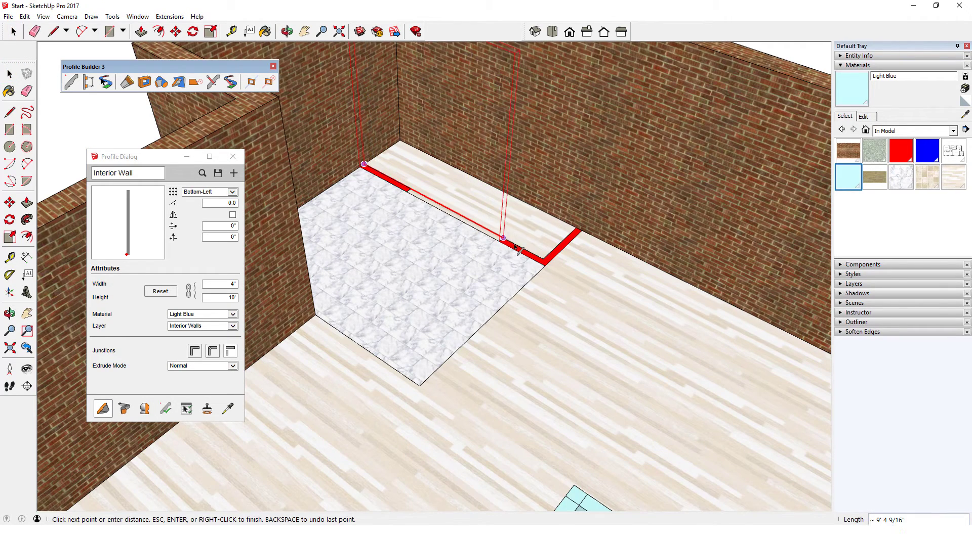
{"action": "double_click", "coordinate": [543, 259]}
{"action": "scroll", "coordinate": [553, 354], "scroll_direction": "down", "scroll_amount": 5}
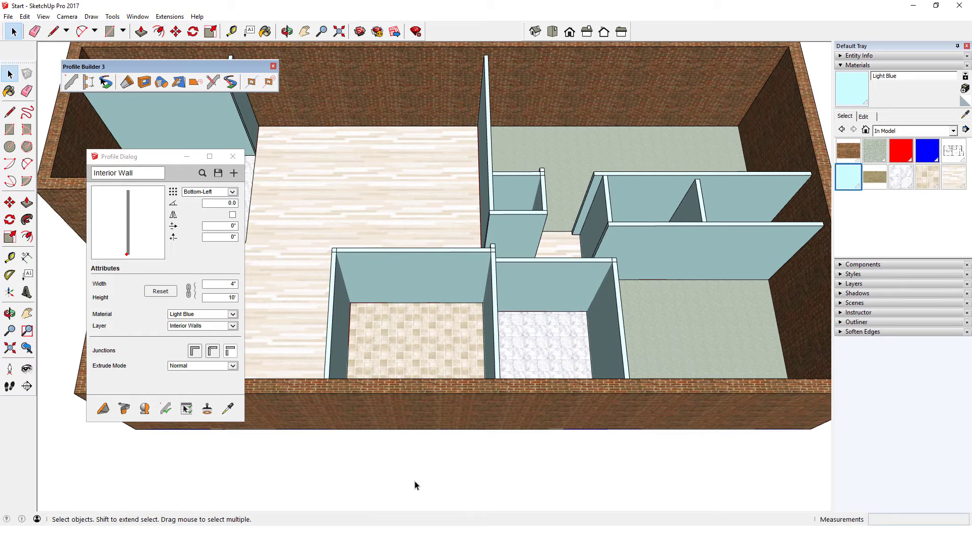
Trim the overlapping wall corners of the beige-tiled room and the adjacent marble-tiled room.
{"action": "left_click", "coordinate": [178, 82]}
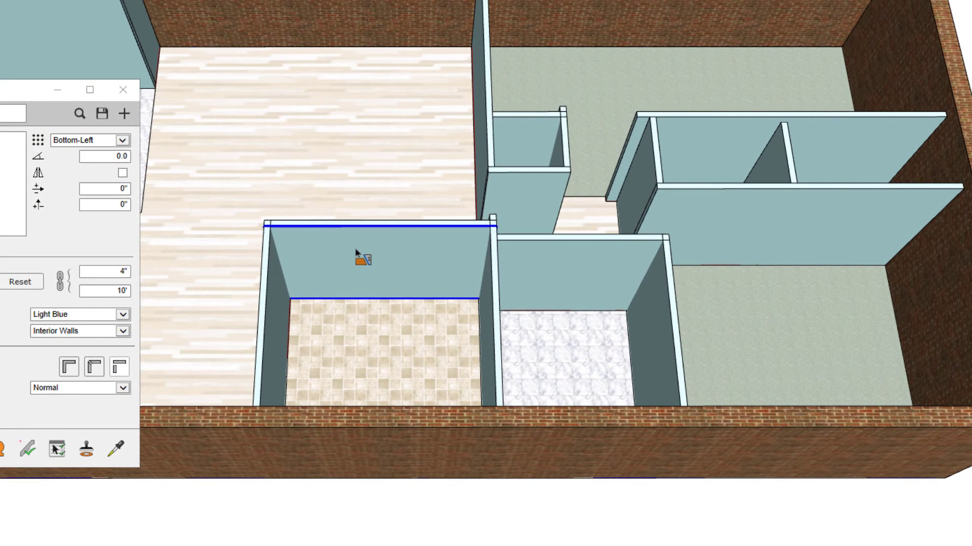
{"action": "left_click", "coordinate": [355, 250]}
{"action": "left_click", "coordinate": [332, 270]}
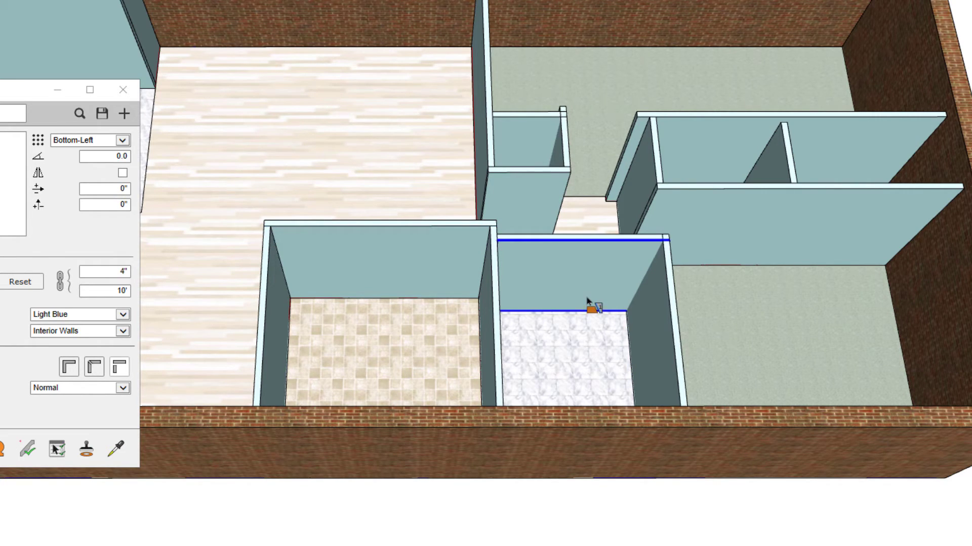
{"action": "left_click", "coordinate": [613, 282]}
{"action": "key", "text": "Escape"}
Trim the overlapping walls at the small closet between the wood-floored area and the back green-floored room.
{"action": "middle_click_drag", "start_coordinate": [535, 147], "coordinate": [631, 132]}
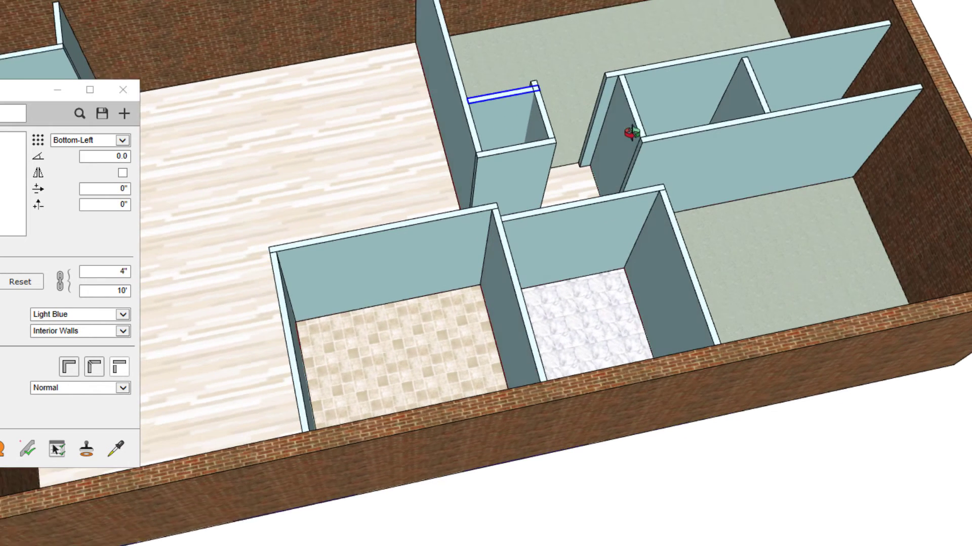
{"action": "left_click", "coordinate": [526, 130]}
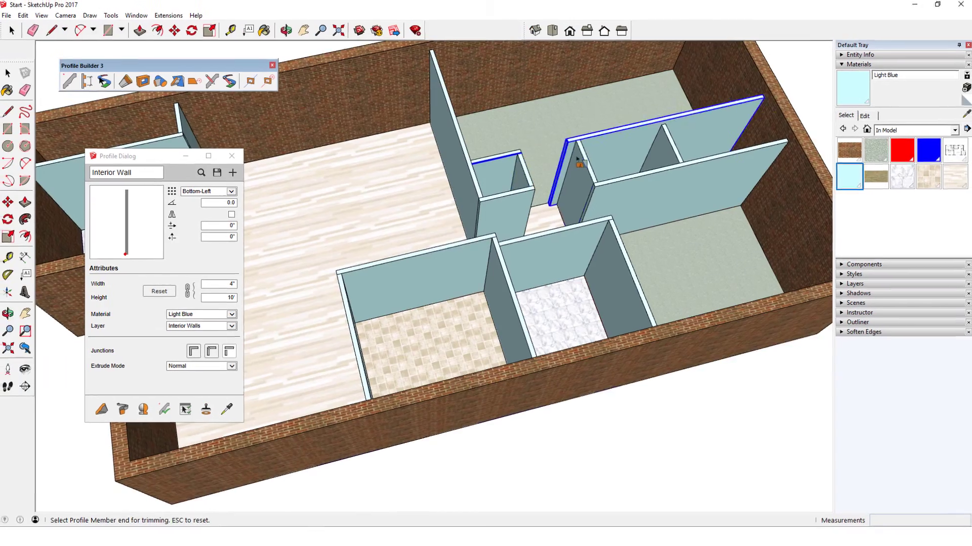
{"action": "scroll", "coordinate": [679, 62], "scroll_direction": "up", "scroll_amount": 5}
{"action": "mouse_move", "coordinate": [679, 62]}
{"action": "middle_mouse_down"}
{"action": "mouse_move", "coordinate": [775, 38]}
{"action": "mouse_move", "coordinate": [685, 103]}
{"action": "middle_mouse_up"}
{"action": "middle_click_drag", "start_coordinate": [644, 147], "coordinate": [603, 191]}
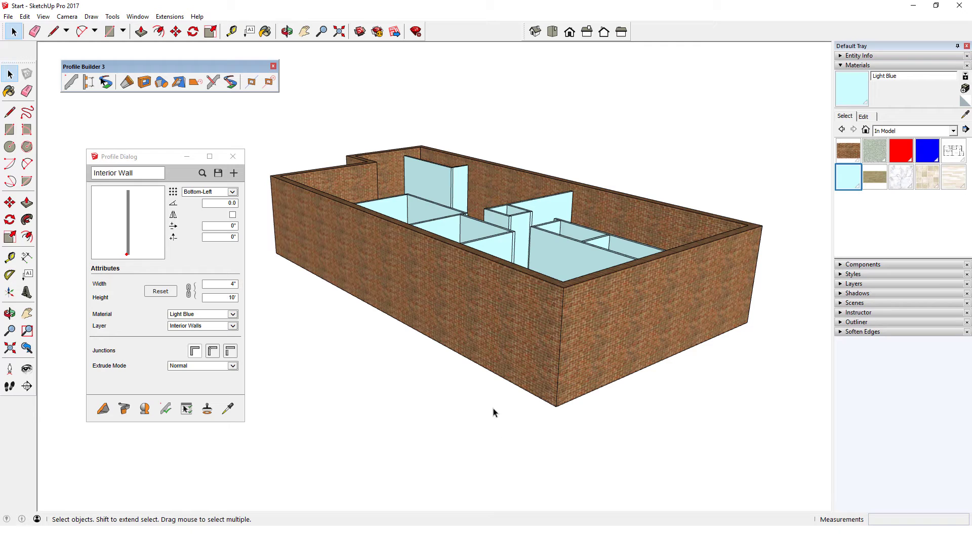
Open the exterior brick wall's profile shape for editing.
{"action": "left_click", "coordinate": [479, 294]}
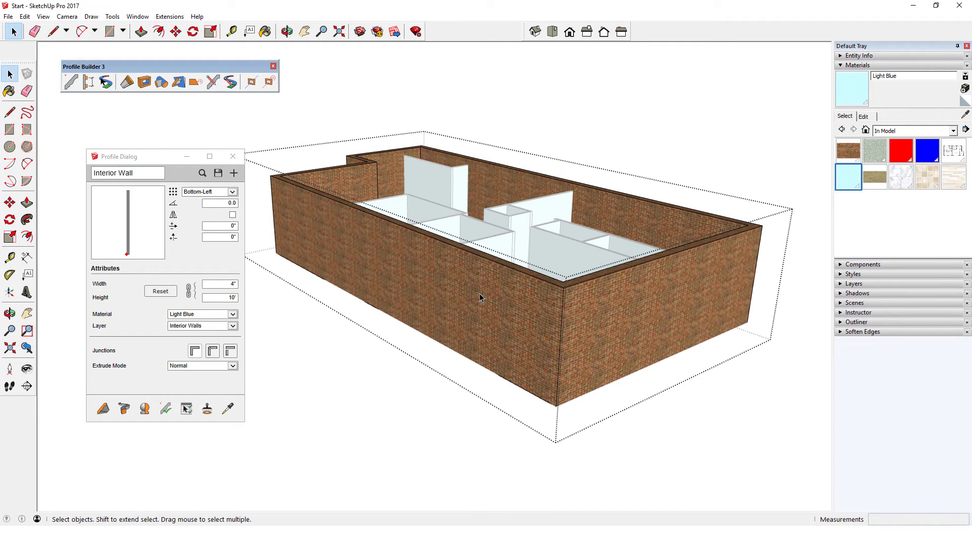
{"action": "left_click", "coordinate": [213, 83]}
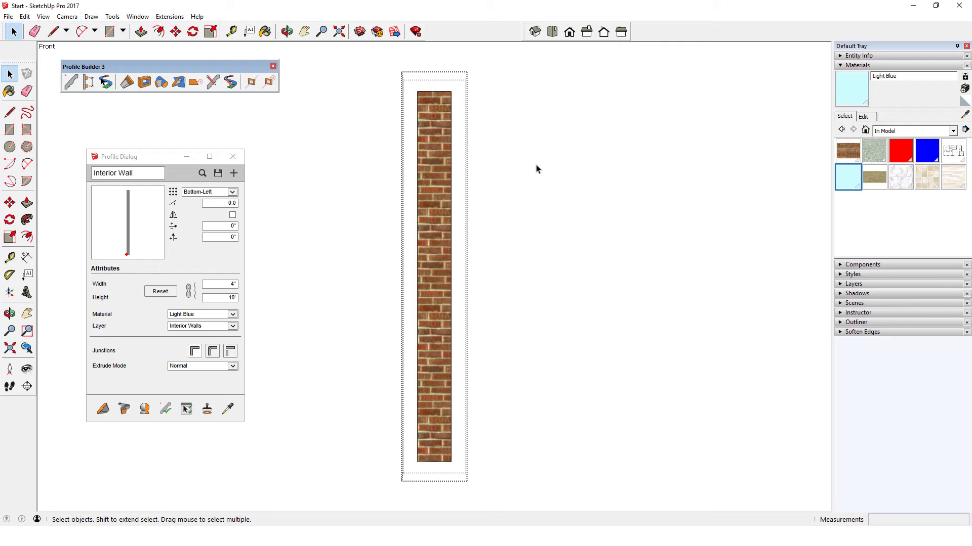
Try adding a tapered base about 1' 9" wide at its foot to the lower outer side of the brick profile.
{"action": "key", "text": "l"}
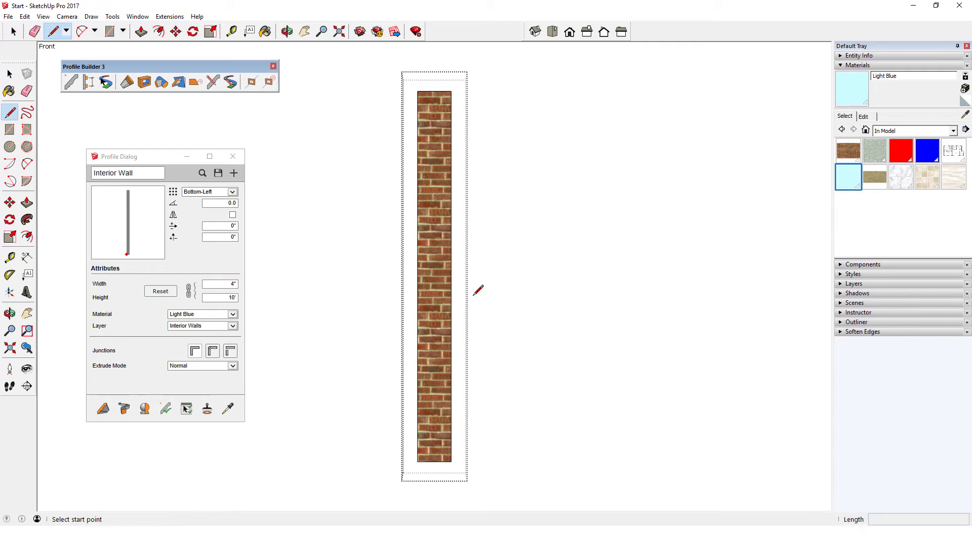
{"action": "left_click", "coordinate": [417, 318]}
{"action": "left_click", "coordinate": [394, 318]}
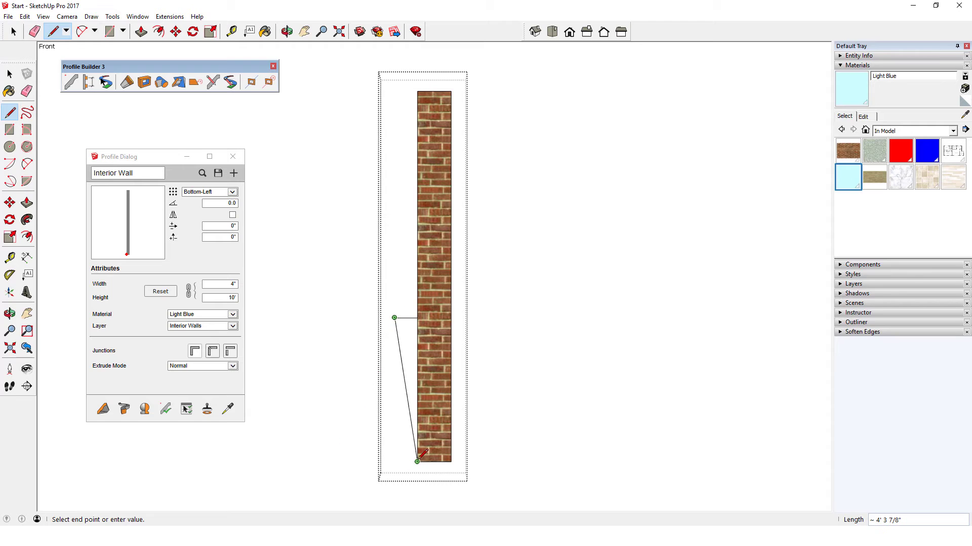
{"action": "left_click", "coordinate": [358, 461]}
{"action": "left_click", "coordinate": [417, 462]}
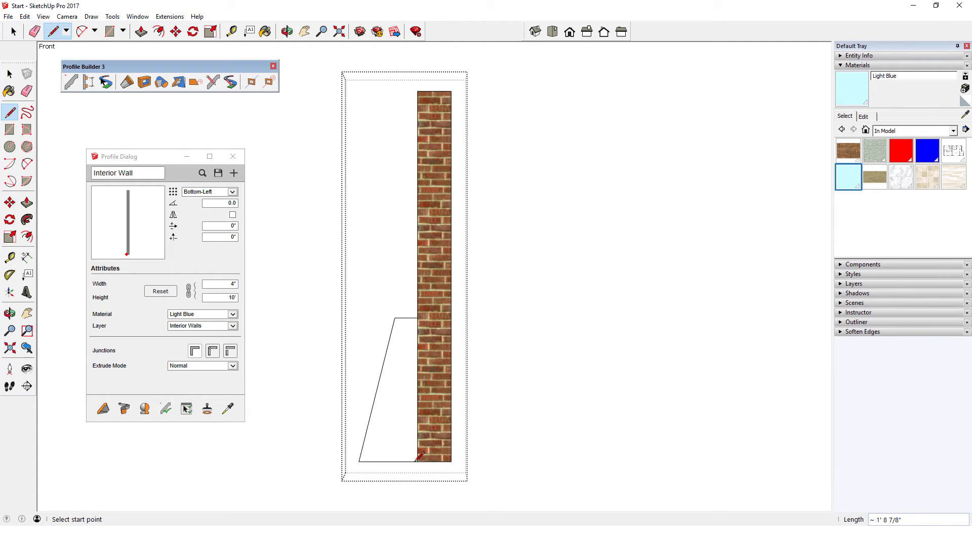
{"action": "key", "text": "e"}
{"action": "left_click", "coordinate": [421, 436]}
{"action": "scroll", "coordinate": [490, 448], "scroll_direction": "down", "scroll_amount": 1}
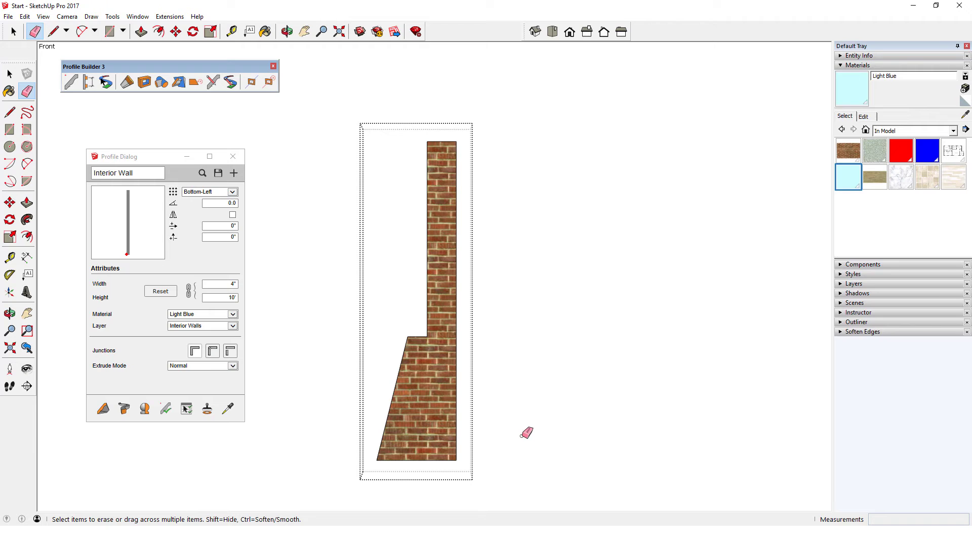
{"action": "key", "text": "ctrl+z"}
{"action": "key", "text": "ctrl+z"}
Cut two rectangular notches into the outer side of the brick profile, one in the upper part and one near the base.
{"action": "key", "text": "r"}
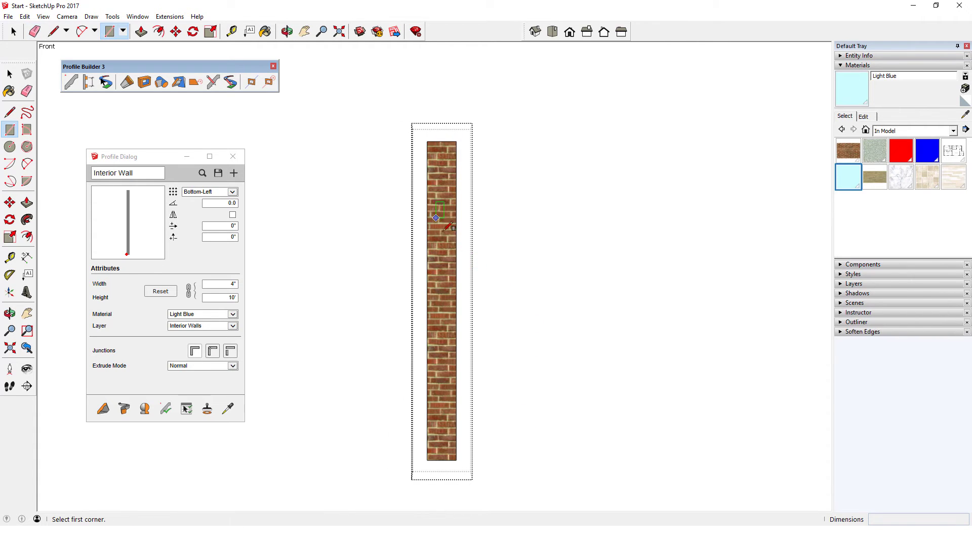
{"action": "left_click", "coordinate": [426, 194]}
{"action": "left_click", "coordinate": [437, 239]}
{"action": "key", "text": "p"}
{"action": "double_click", "coordinate": [431, 215]}
{"action": "key", "text": "r"}
{"action": "left_click", "coordinate": [426, 369]}
{"action": "left_click", "coordinate": [438, 420]}
{"action": "key", "text": "e"}
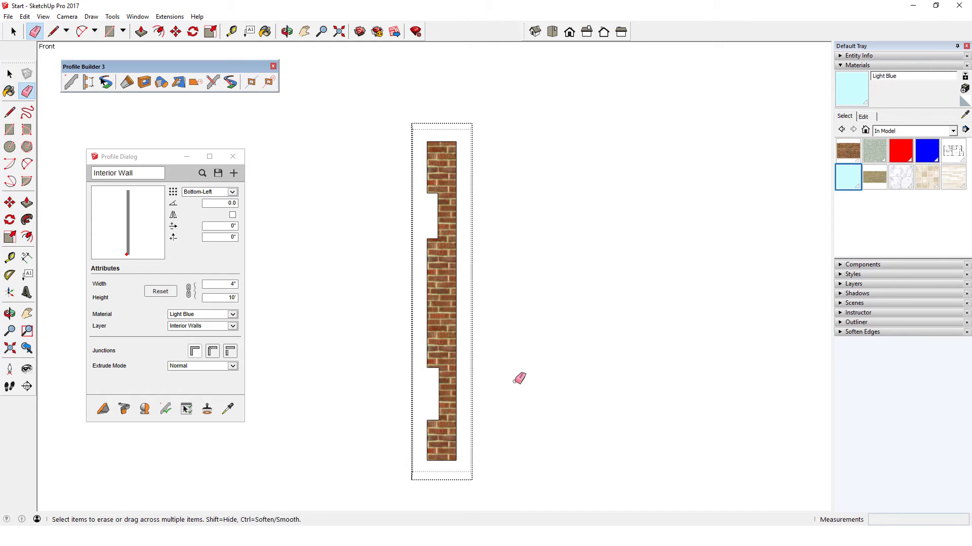
Finish editing the brick profile and update the shape of all members in the model with the same profile name.
{"action": "right_click", "coordinate": [513, 356]}
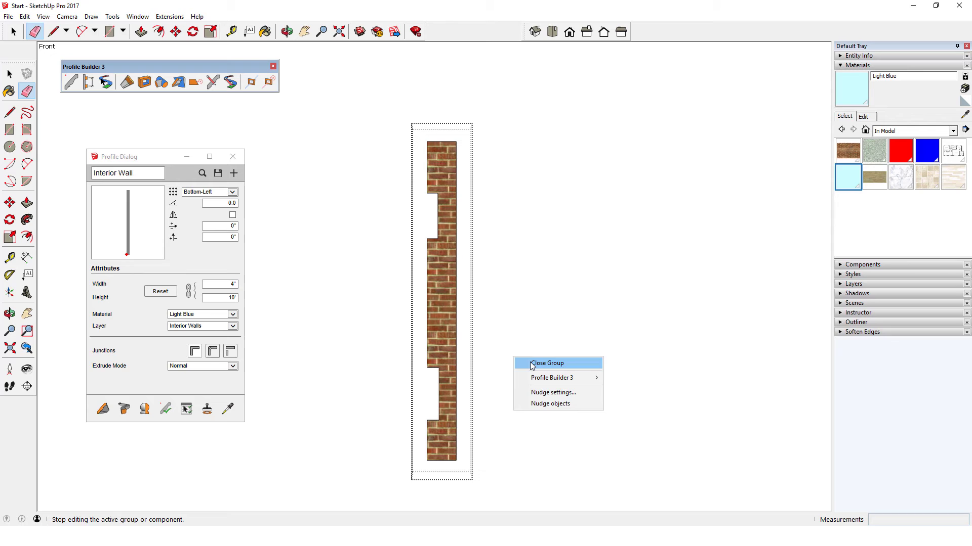
{"action": "left_click", "coordinate": [530, 362]}
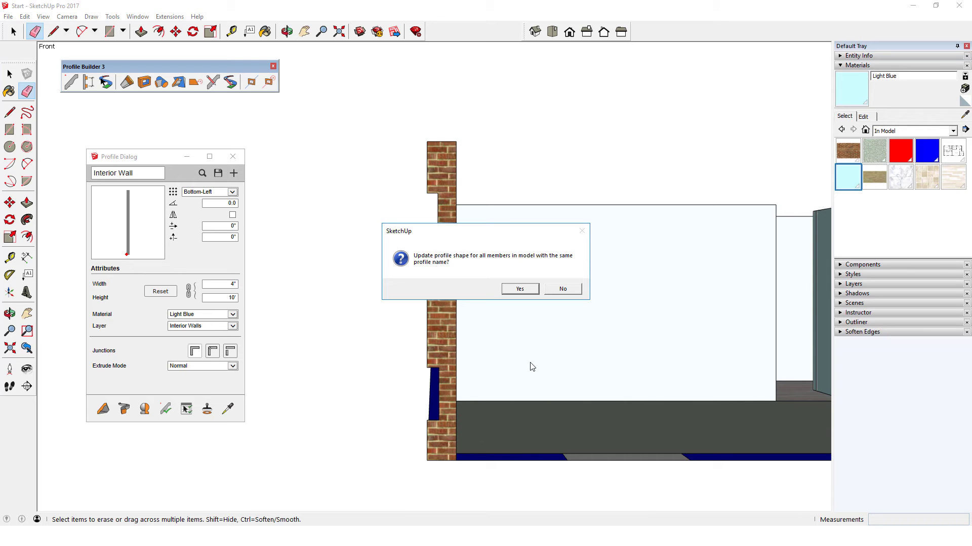
{"action": "left_click", "coordinate": [520, 289]}
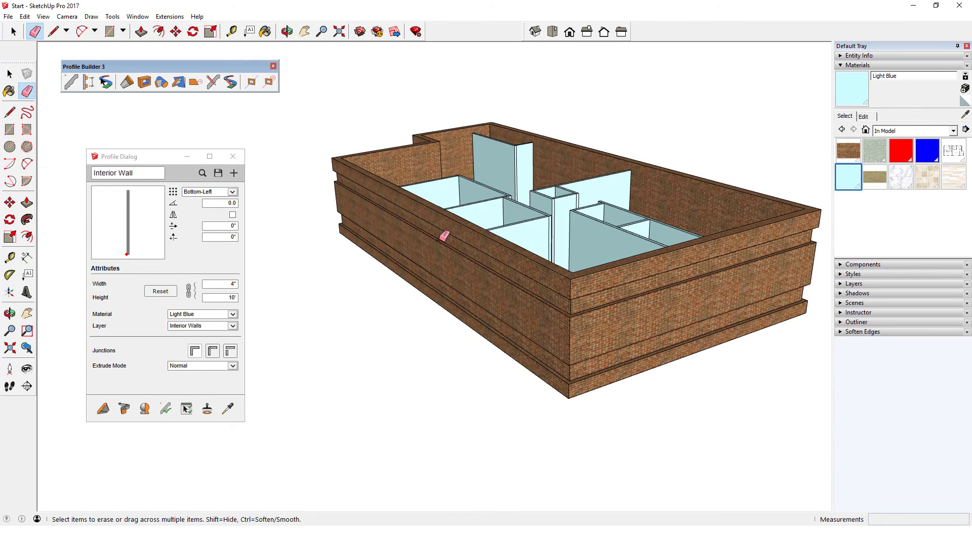
{"action": "mouse_move", "coordinate": [400, 362]}
{"action": "middle_mouse_down"}
{"action": "mouse_move", "coordinate": [404, 336]}
{"action": "mouse_move", "coordinate": [416, 335]}
{"action": "middle_mouse_up"}
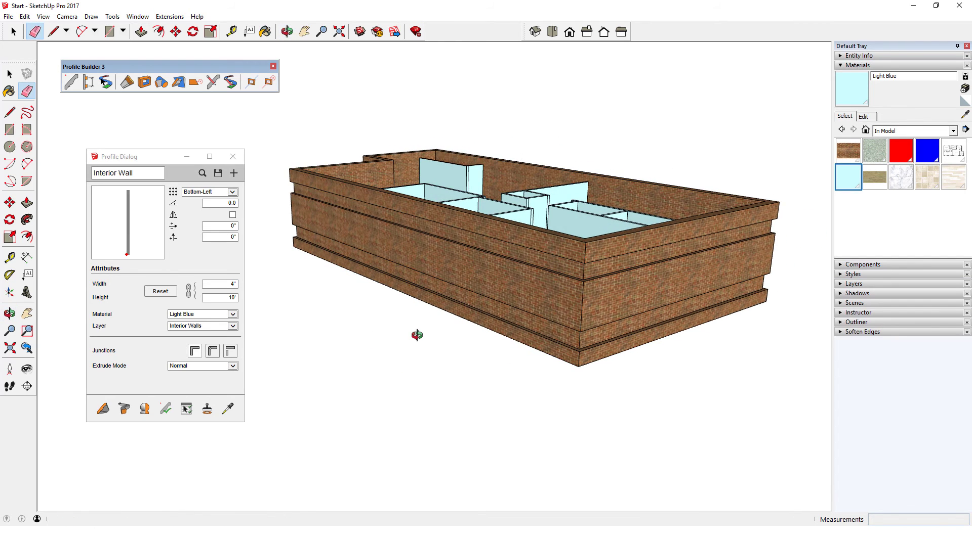
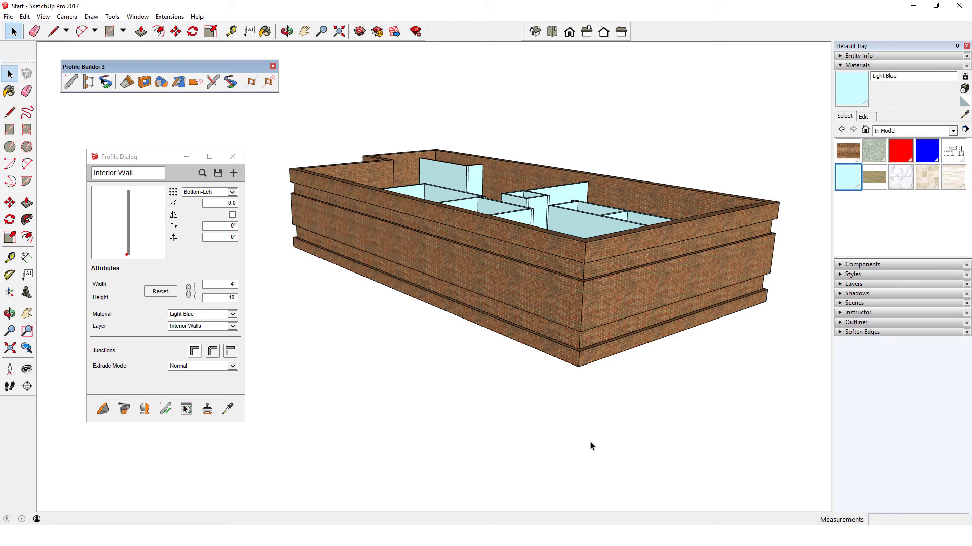
Open the exterior brick wall's path for editing with the Profile Builder path edit tool.
{"action": "left_click", "coordinate": [537, 295]}
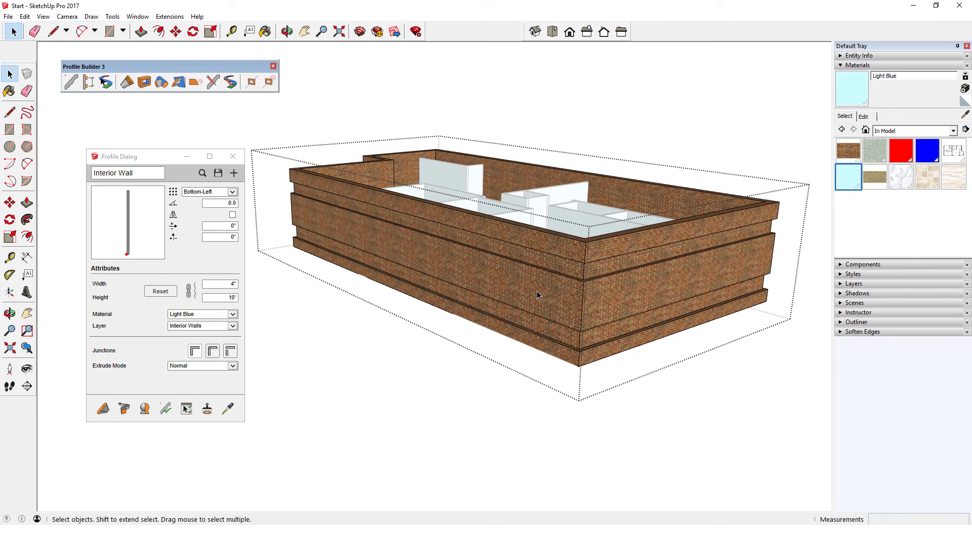
{"action": "left_click", "coordinate": [231, 82]}
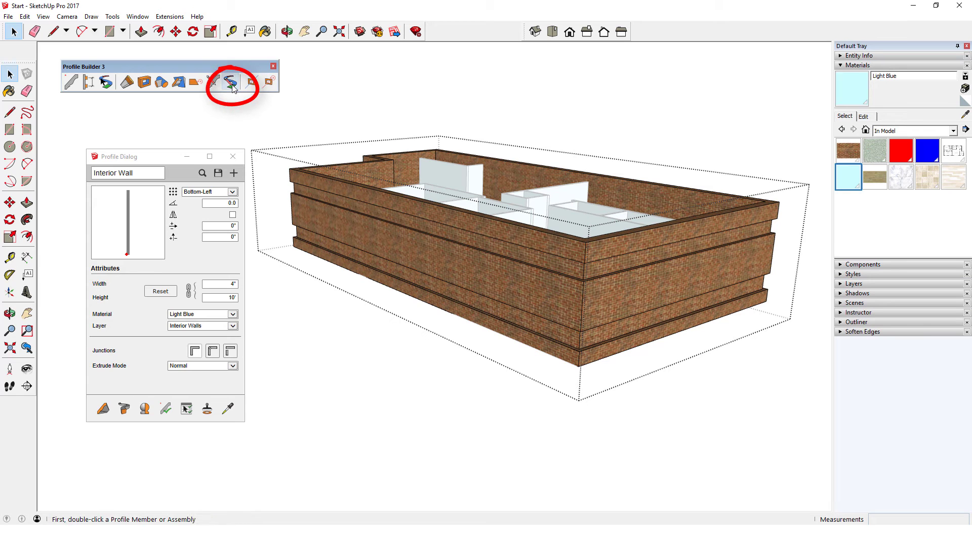
{"action": "key", "text": "space"}
{"action": "middle_click_drag", "start_coordinate": [425, 126], "coordinate": [448, 237]}
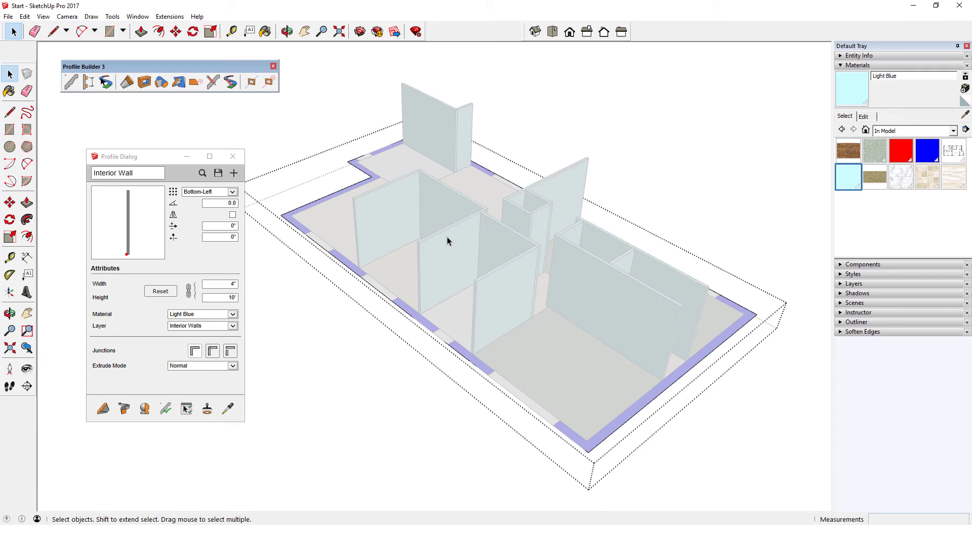
Look up the shortcut assigned to Hide Rest Of Model in the preferences, filtering the functions by "hide".
{"action": "left_click", "coordinate": [43, 17]}
{"action": "mouse_move", "coordinate": [110, 163]}
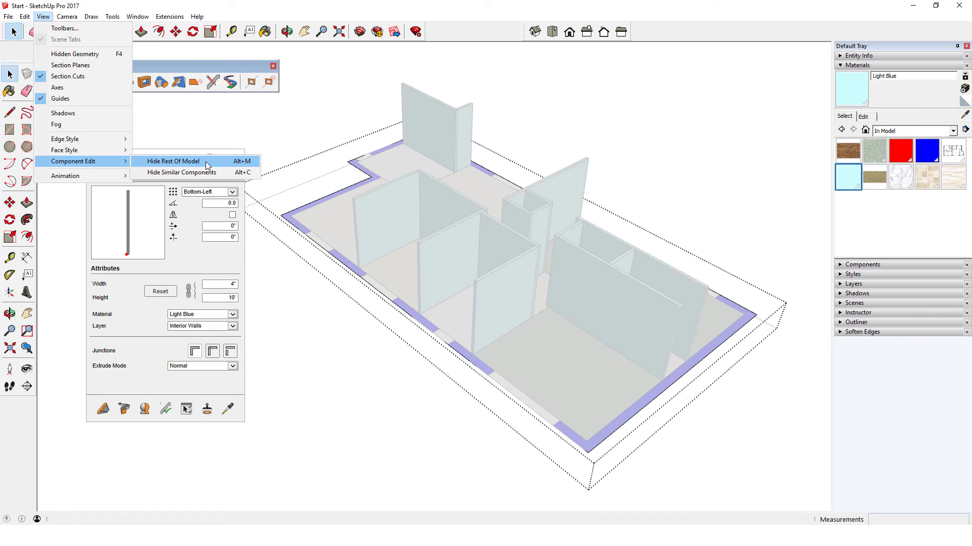
{"action": "mouse_move", "coordinate": [137, 19]}
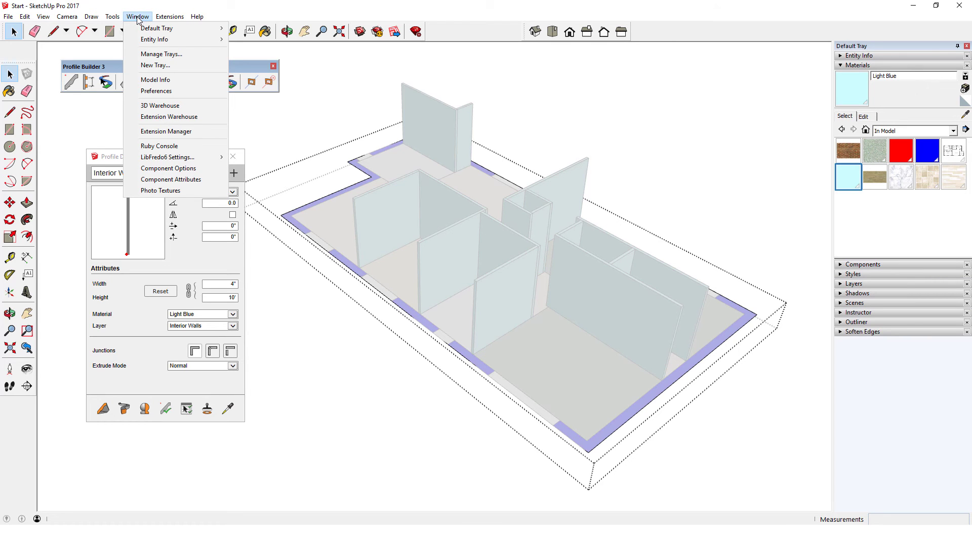
{"action": "left_click", "coordinate": [158, 91]}
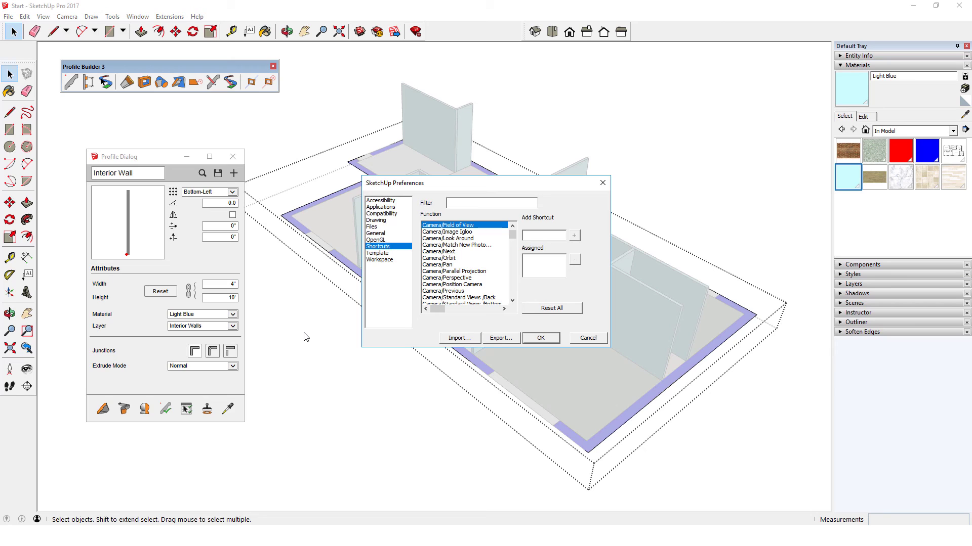
{"action": "left_click", "coordinate": [460, 201]}
{"action": "type", "text": "hide"}
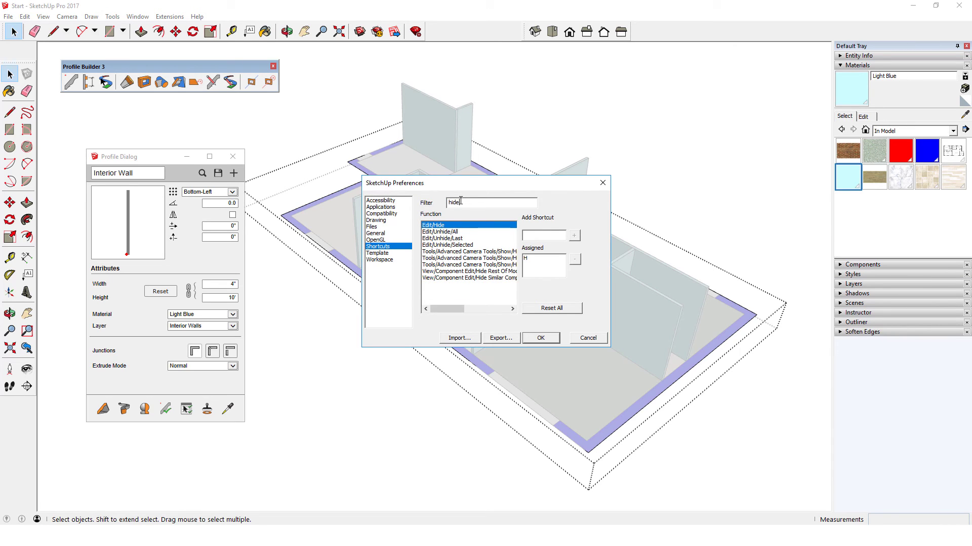
{"action": "left_click", "coordinate": [471, 272]}
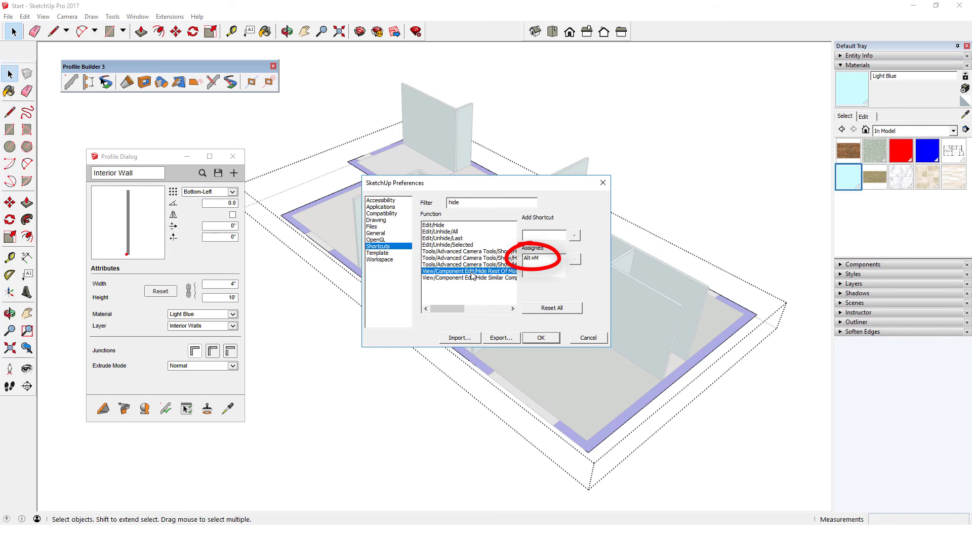
{"action": "left_click", "coordinate": [588, 338]}
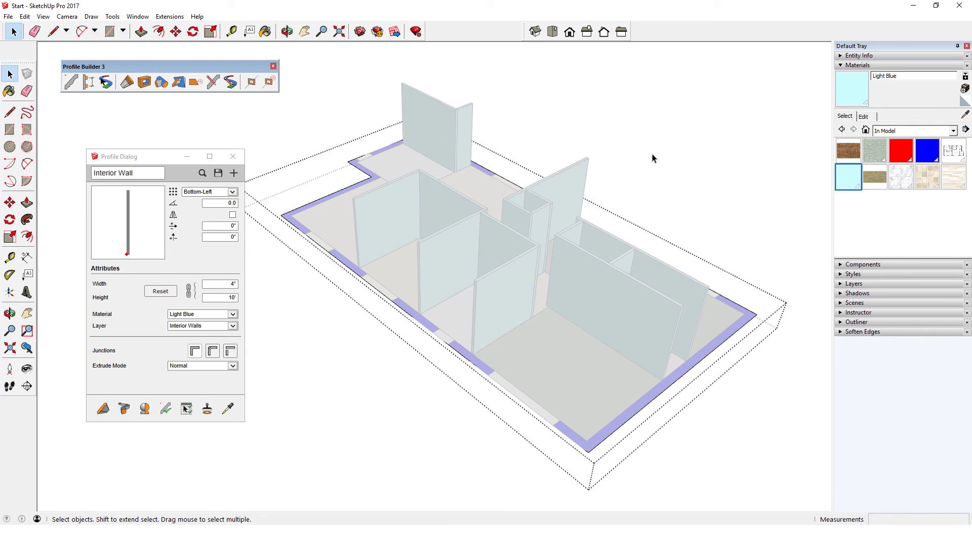
Hide the rest of the model so only the exterior wall path is shown while editing.
{"action": "key", "text": "alt+m"}
{"action": "mouse_move", "coordinate": [655, 185]}
{"action": "middle_mouse_down"}
{"action": "mouse_move", "coordinate": [556, 225]}
{"action": "mouse_move", "coordinate": [551, 247]}
{"action": "middle_mouse_up"}
{"action": "scroll", "coordinate": [547, 247], "scroll_direction": "down", "scroll_amount": 3}
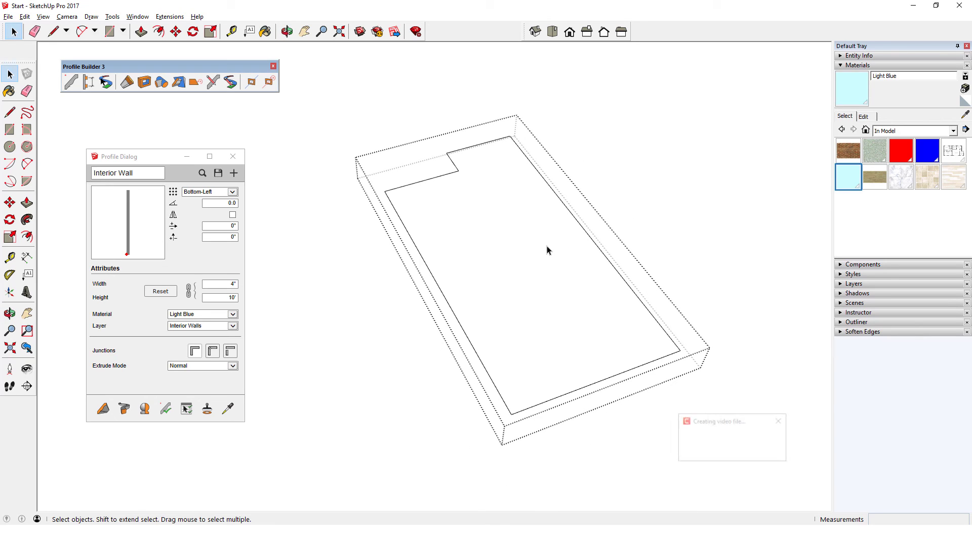
{"action": "middle_click_drag", "start_coordinate": [521, 347], "coordinate": [417, 252]}
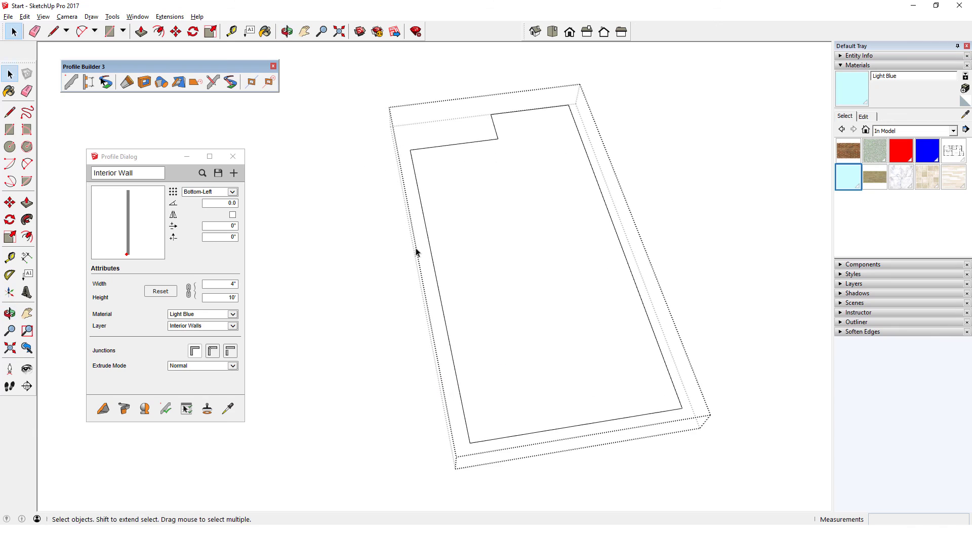
Draw a rectangular extension outward from the wall path's corner near the notched end and erase the edge it shares with the main outline.
{"action": "key", "text": "r"}
{"action": "left_click", "coordinate": [411, 150]}
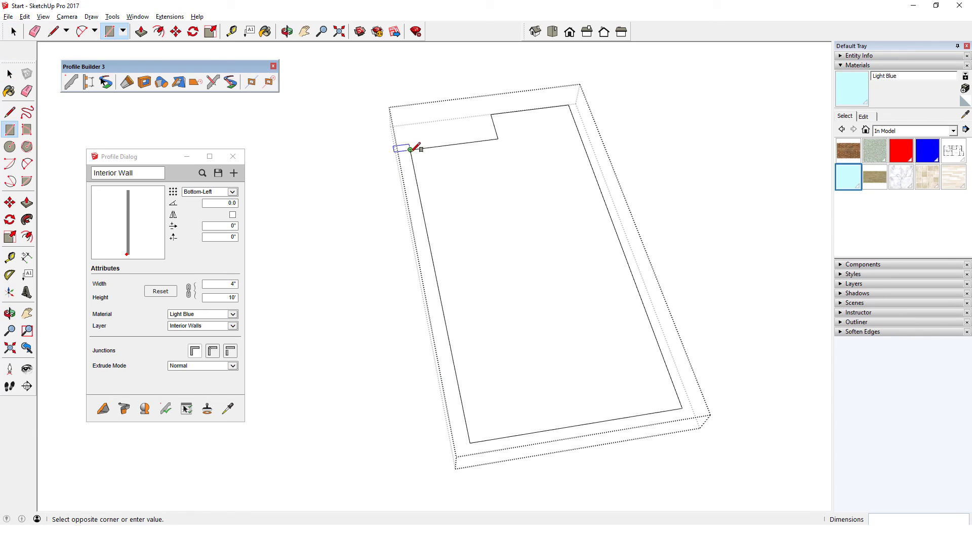
{"action": "left_click", "coordinate": [363, 270]}
{"action": "key", "text": "e"}
{"action": "left_click", "coordinate": [424, 223]}
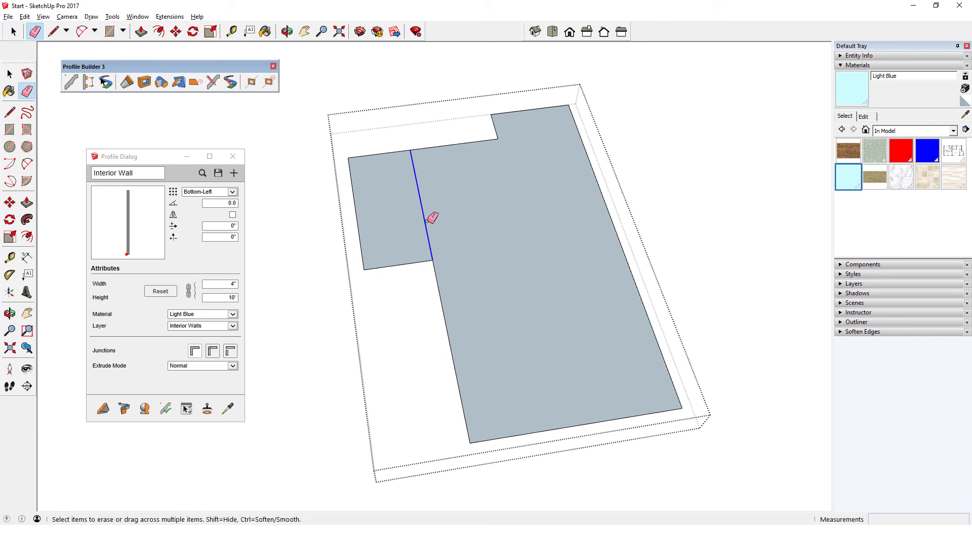
{"action": "scroll", "coordinate": [389, 241], "scroll_direction": "down", "scroll_amount": 1}
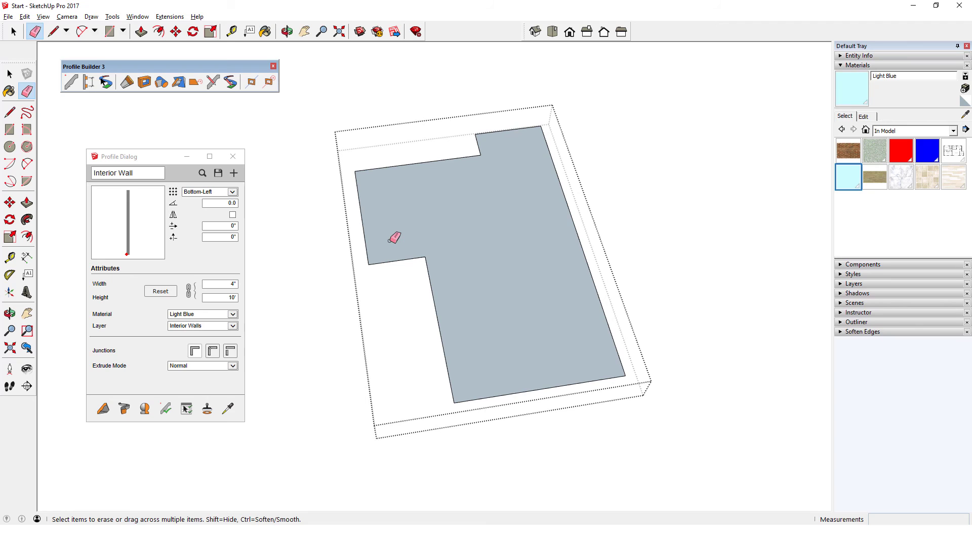
Draw a rectangle about 17' 4" by 13' 1" against the opposite long side of the wall path.
{"action": "key", "text": "r"}
{"action": "left_click", "coordinate": [553, 163]}
{"action": "left_click", "coordinate": [640, 217]}
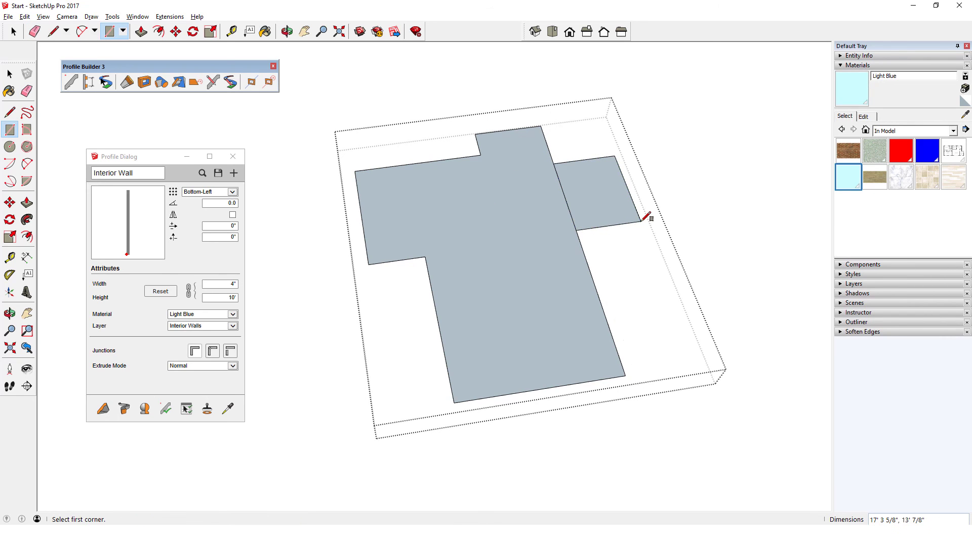
Draw a separate square about 26' 11" on each side, detached from the main wall outline.
{"action": "middle_click_drag", "start_coordinate": [586, 212], "coordinate": [458, 229]}
{"action": "key", "text": "r"}
{"action": "scroll", "coordinate": [602, 240], "scroll_direction": "down", "scroll_amount": 1}
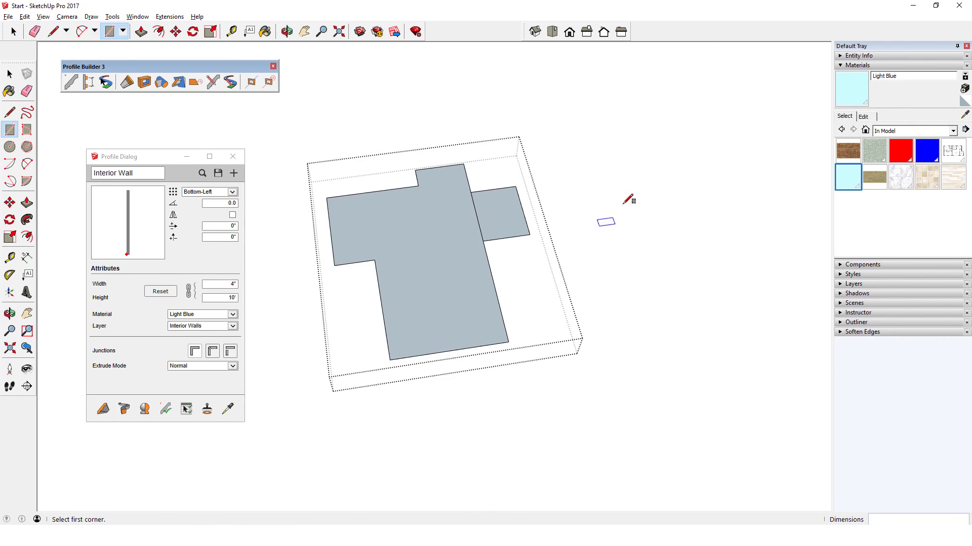
{"action": "left_click", "coordinate": [626, 179]}
{"action": "left_click", "coordinate": [750, 242]}
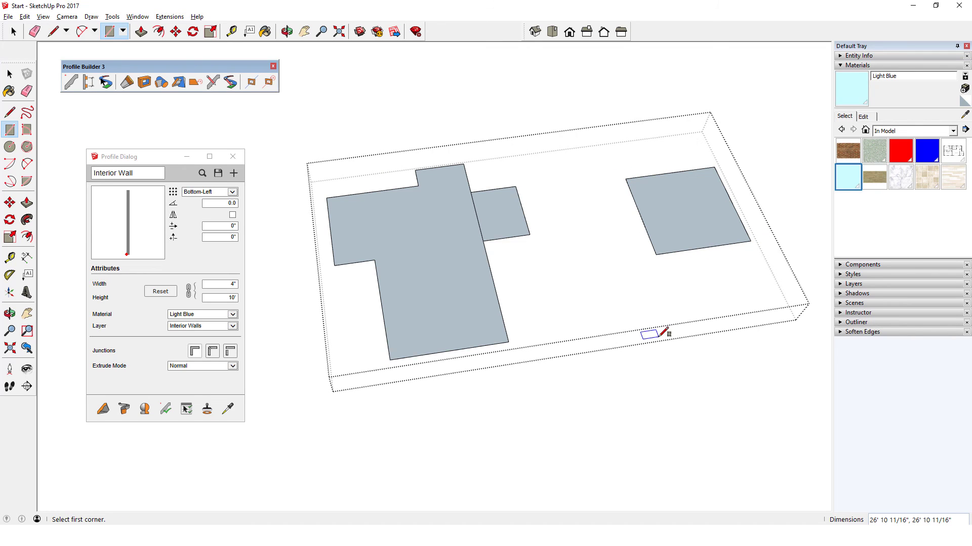
Finish editing the path and build the brick walls along each of the multiple paths.
{"action": "right_click", "coordinate": [654, 372]}
{"action": "left_click", "coordinate": [676, 379]}
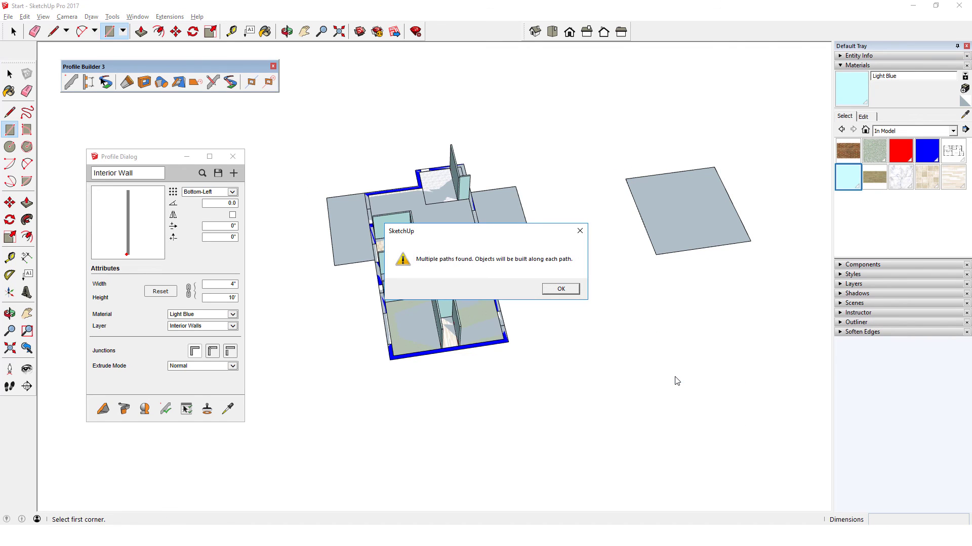
{"action": "left_click", "coordinate": [556, 289]}
{"action": "middle_click_drag", "start_coordinate": [643, 355], "coordinate": [652, 293]}
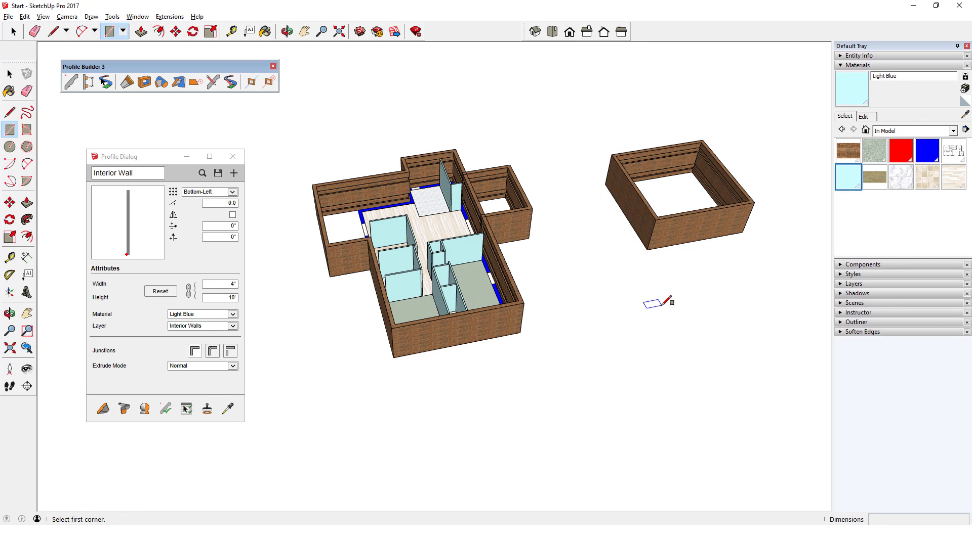
{"action": "mouse_move", "coordinate": [553, 252]}
{"action": "middle_mouse_down"}
{"action": "mouse_move", "coordinate": [654, 219]}
{"action": "mouse_move", "coordinate": [560, 251]}
{"action": "mouse_move", "coordinate": [525, 245]}
{"action": "middle_mouse_up"}
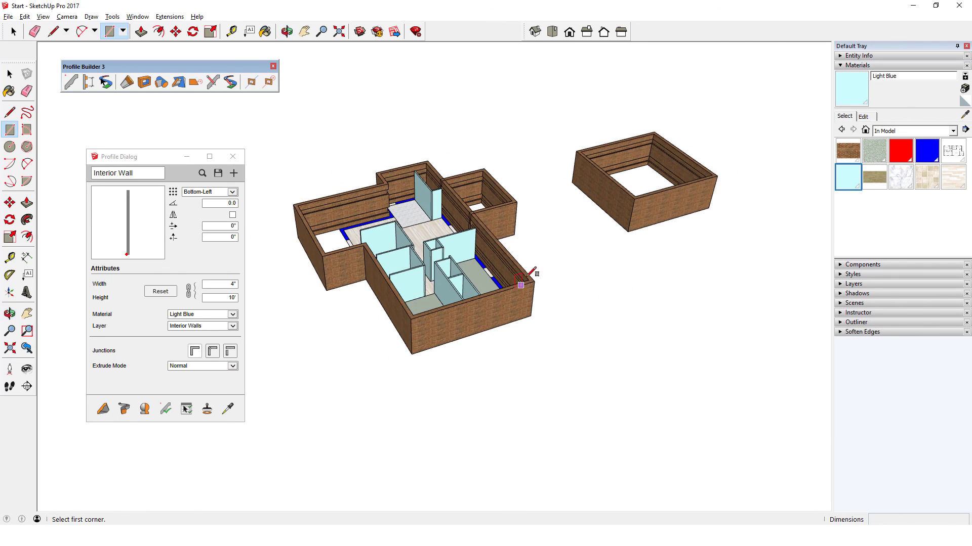
Select the rebuilt main brick walls and the detached square walls, and reverse them with Profile Builder 3.
{"action": "key", "text": "space"}
{"action": "left_click", "coordinate": [506, 278]}
{"action": "scroll", "coordinate": [506, 278], "scroll_direction": "up", "scroll_amount": 3}
{"action": "left_click", "coordinate": [680, 200], "text": "shift"}
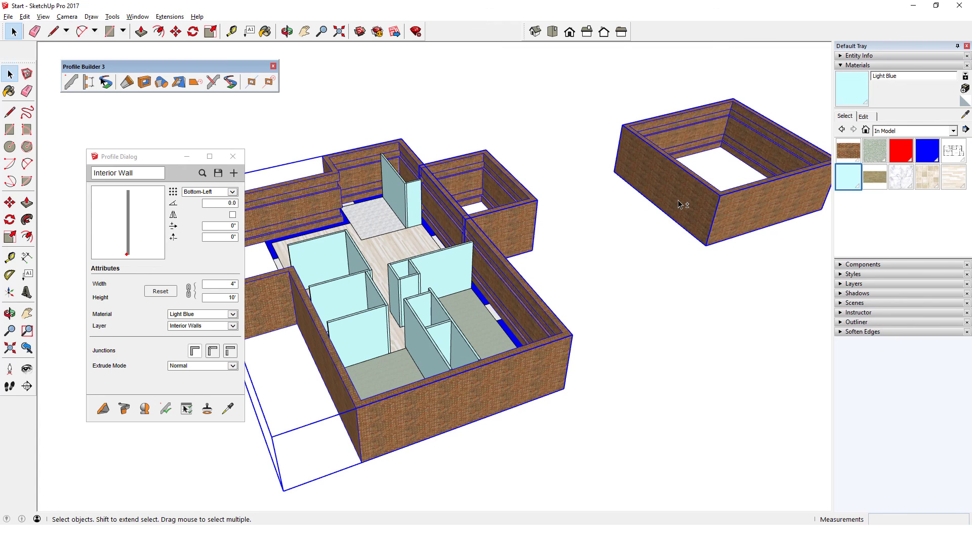
{"action": "scroll", "coordinate": [680, 200], "scroll_direction": "down", "scroll_amount": 2}
{"action": "right_click", "coordinate": [638, 191]}
{"action": "mouse_move", "coordinate": [729, 383]}
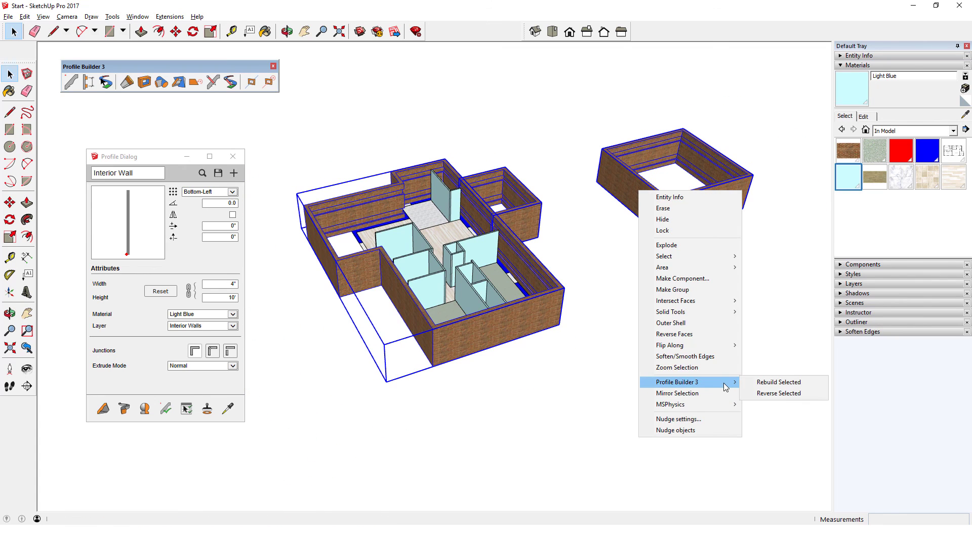
{"action": "left_click", "coordinate": [773, 394]}
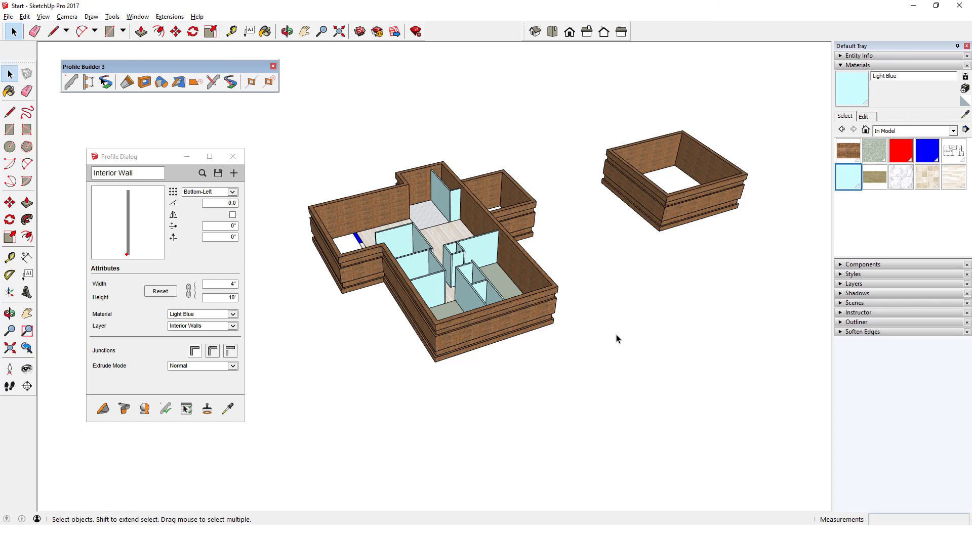